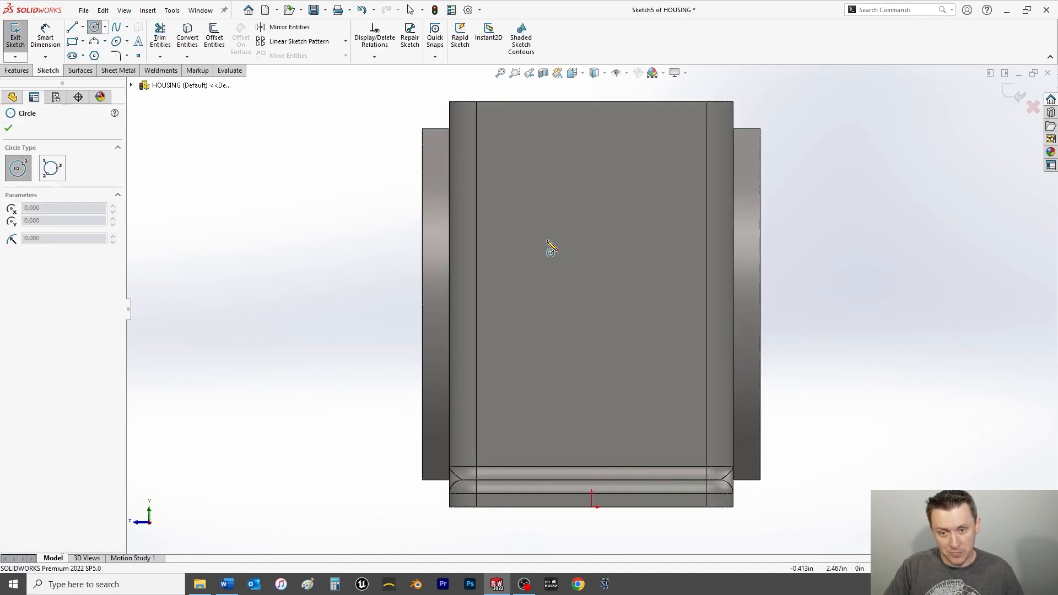
# Sketch a circle about 0.75 in in diameter on the upper part of the housing's flat side face
pyautogui.click(533, 178)
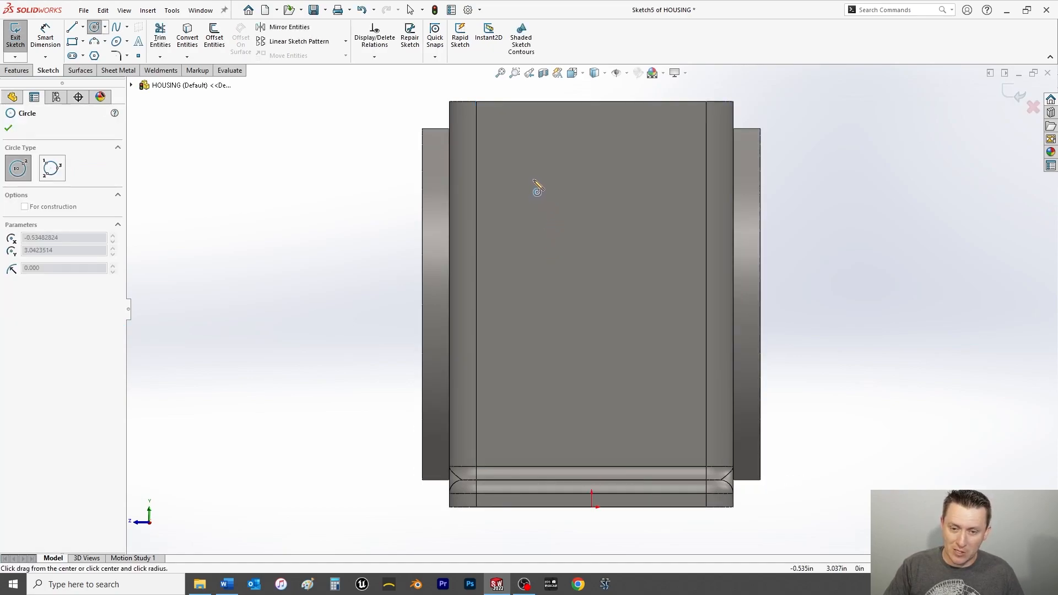
pyautogui.click(551, 218)
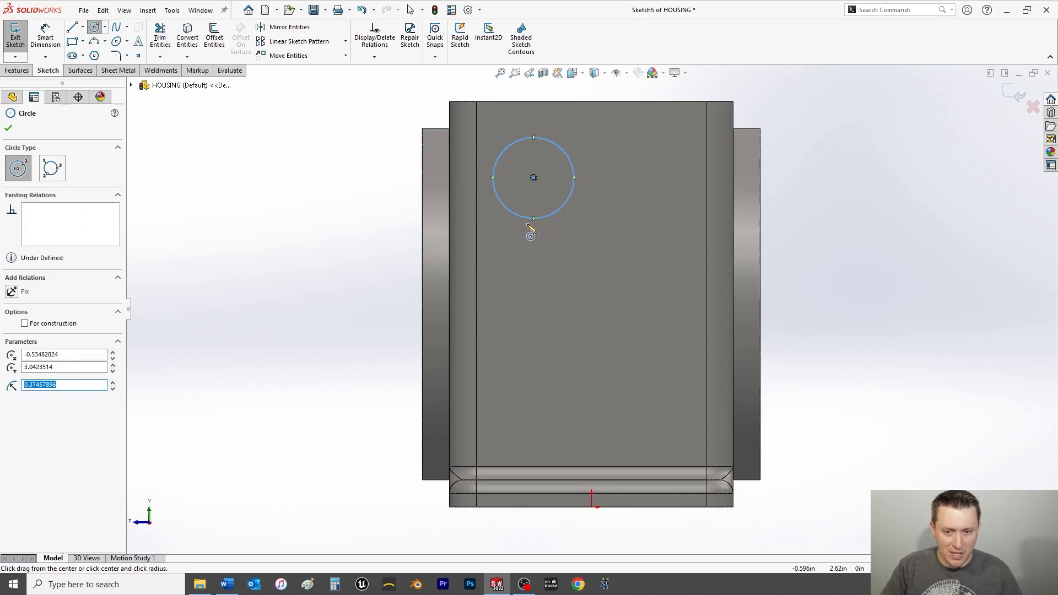
pyautogui.press('Escape')
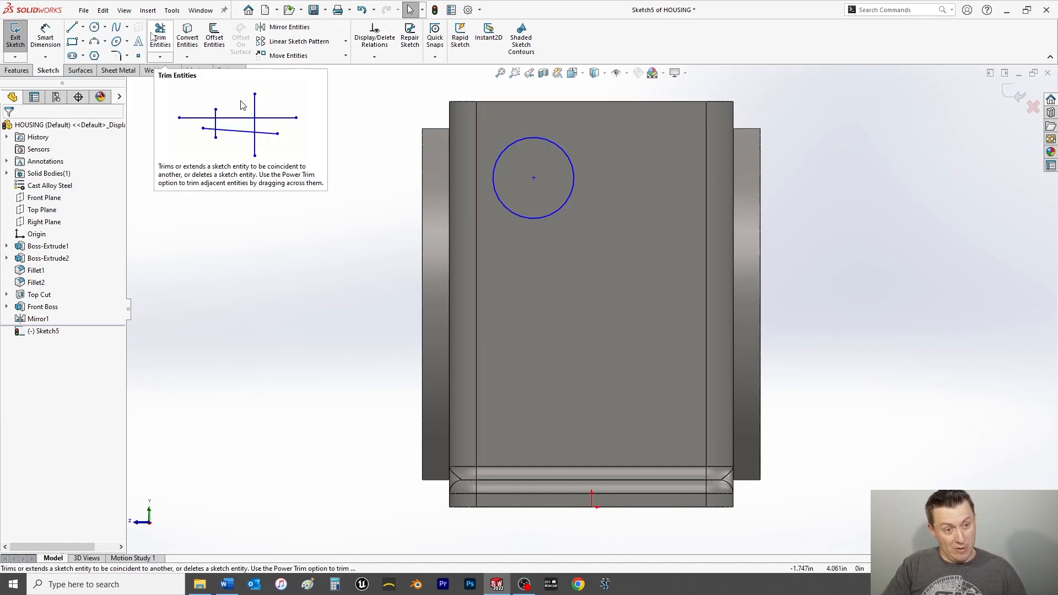
# Dimension the circle's diameter and set it to 1 in
pyautogui.click(54, 36)
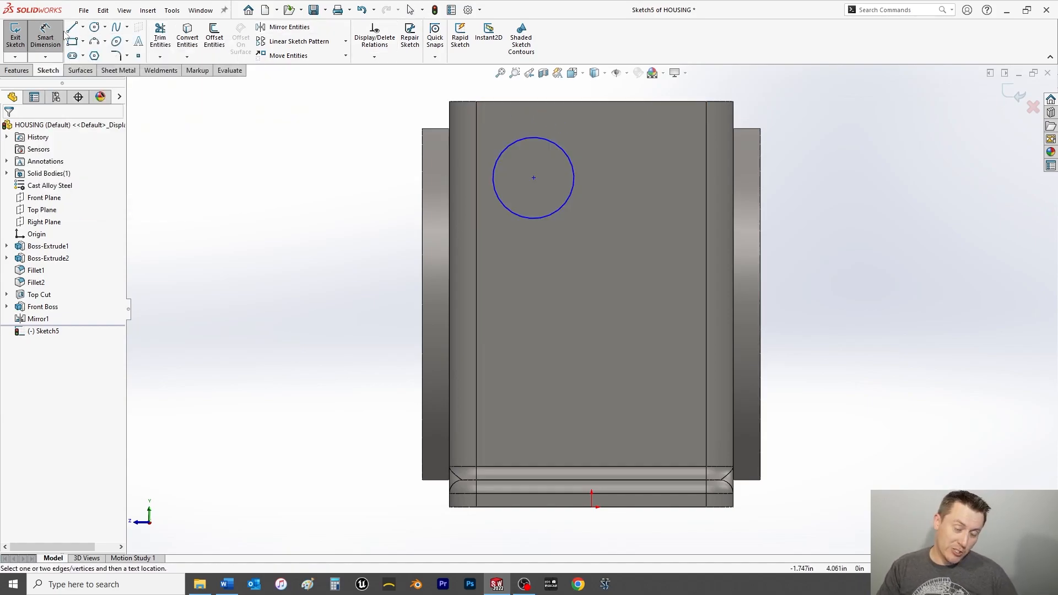
pyautogui.press('Escape')
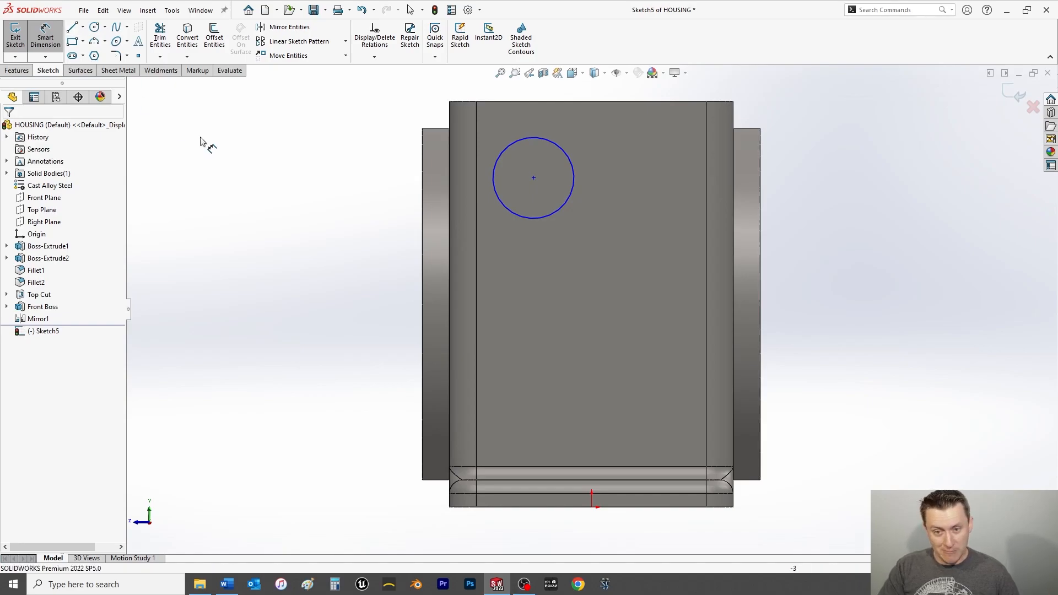
pyautogui.click(505, 210)
pyautogui.click(505, 210)
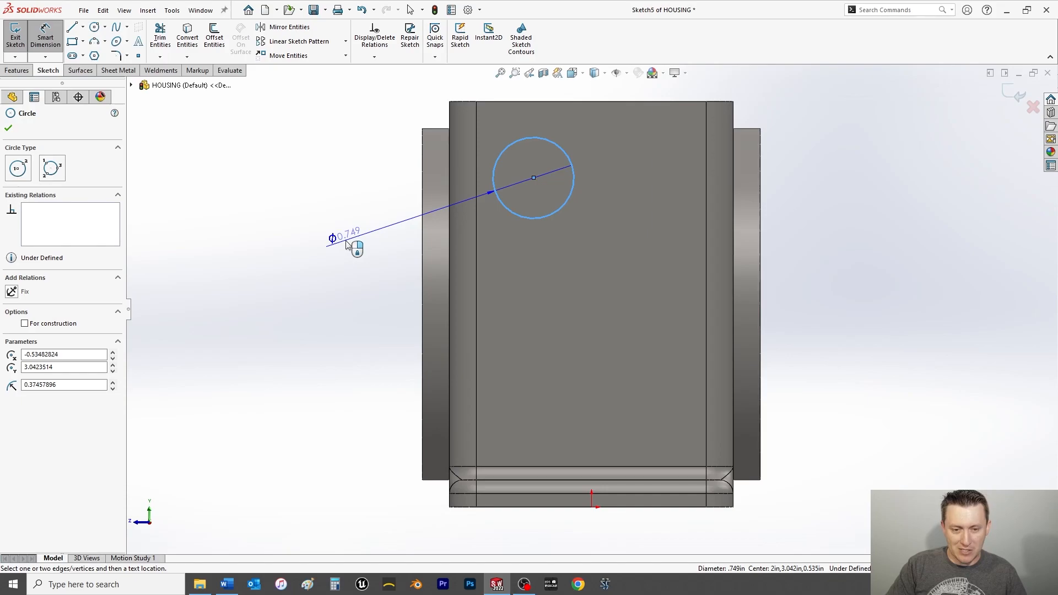
pyautogui.click(347, 244)
pyautogui.write('1')
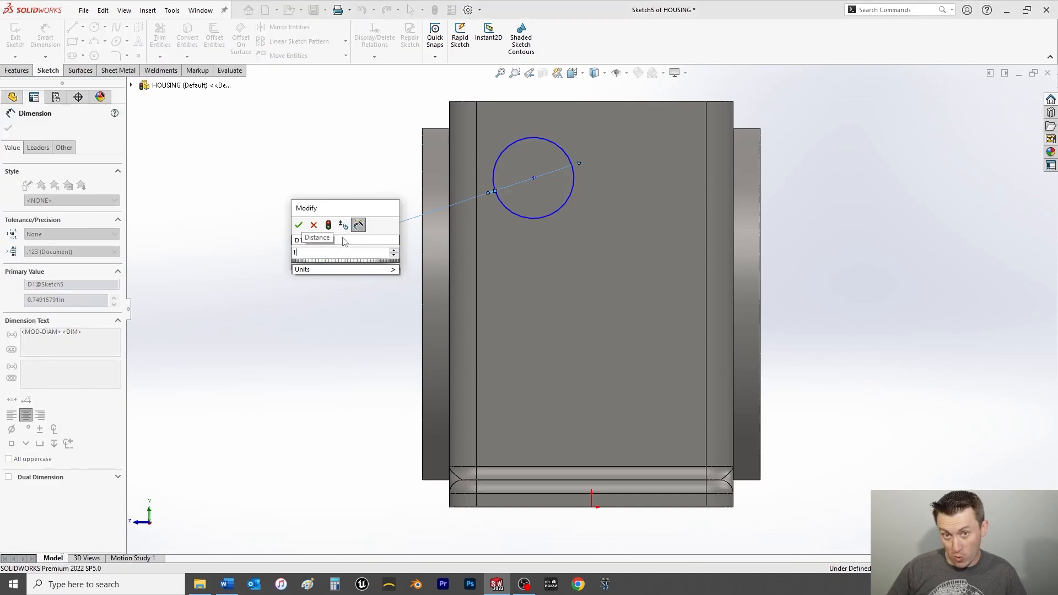
pyautogui.press('Return')
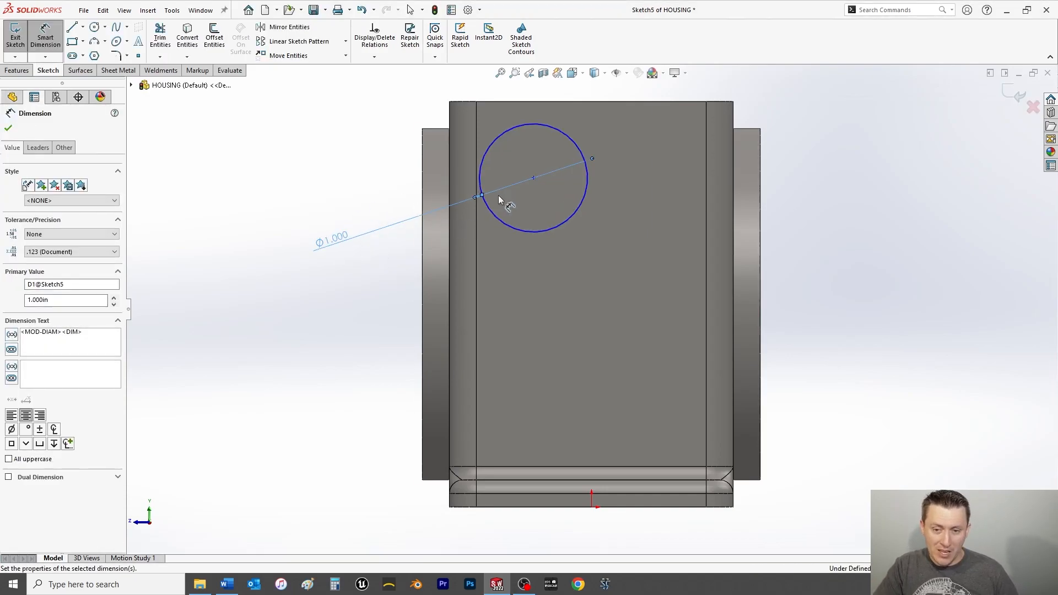
# Dimension the circle's centre from the housing's top edge and set the distance to 0.75 in
pyautogui.click(534, 178)
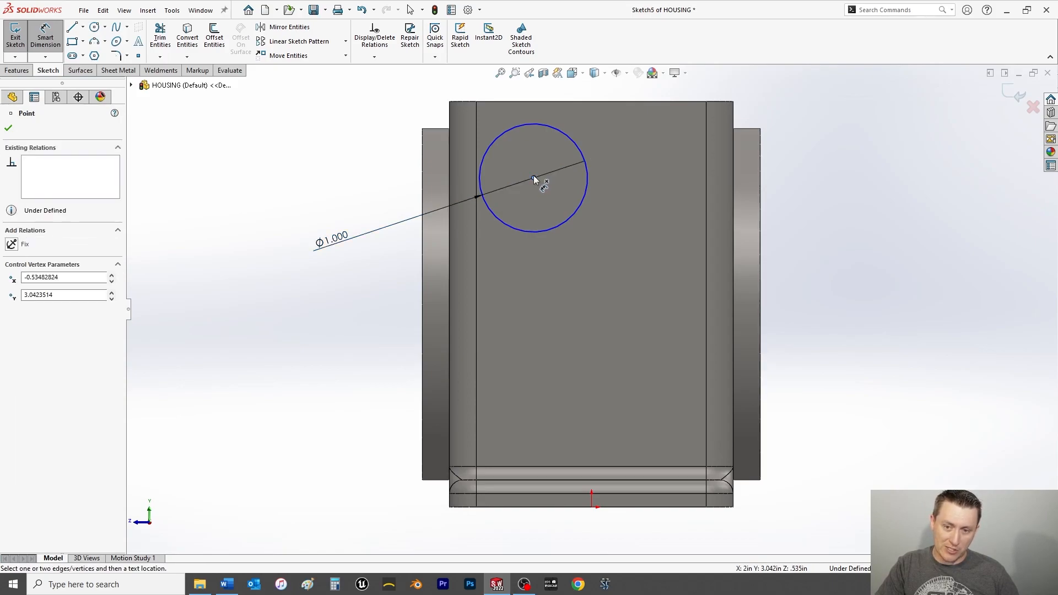
pyautogui.click(532, 102)
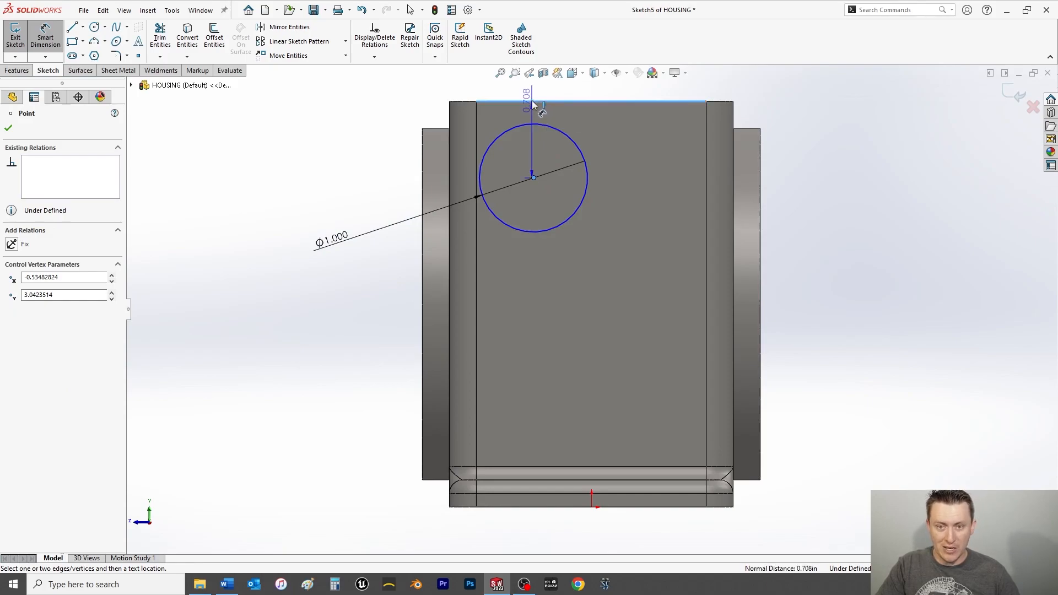
pyautogui.click(341, 138)
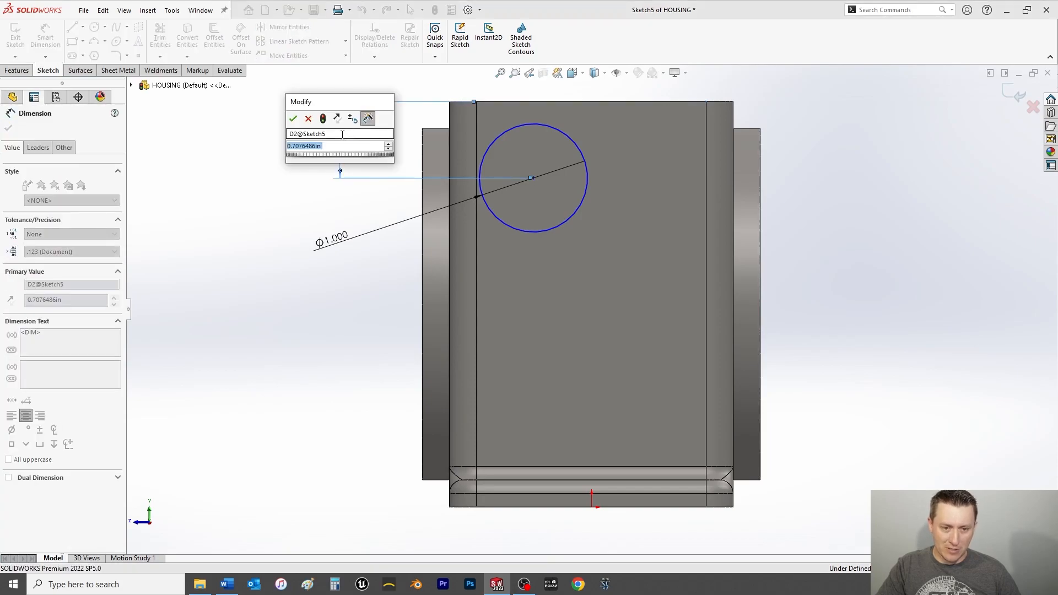
pyautogui.write('.75')
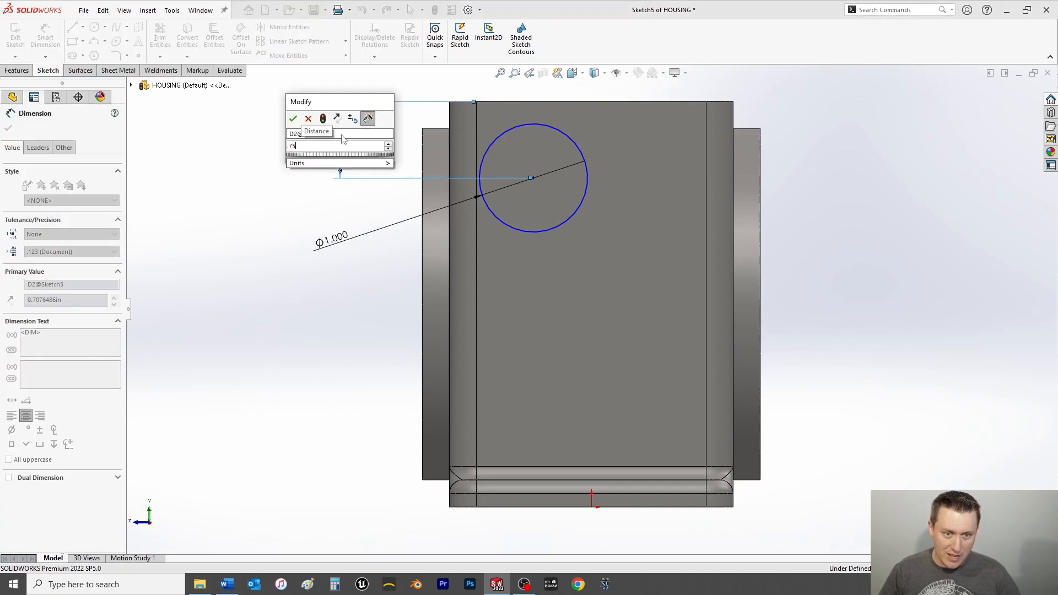
pyautogui.press('Return')
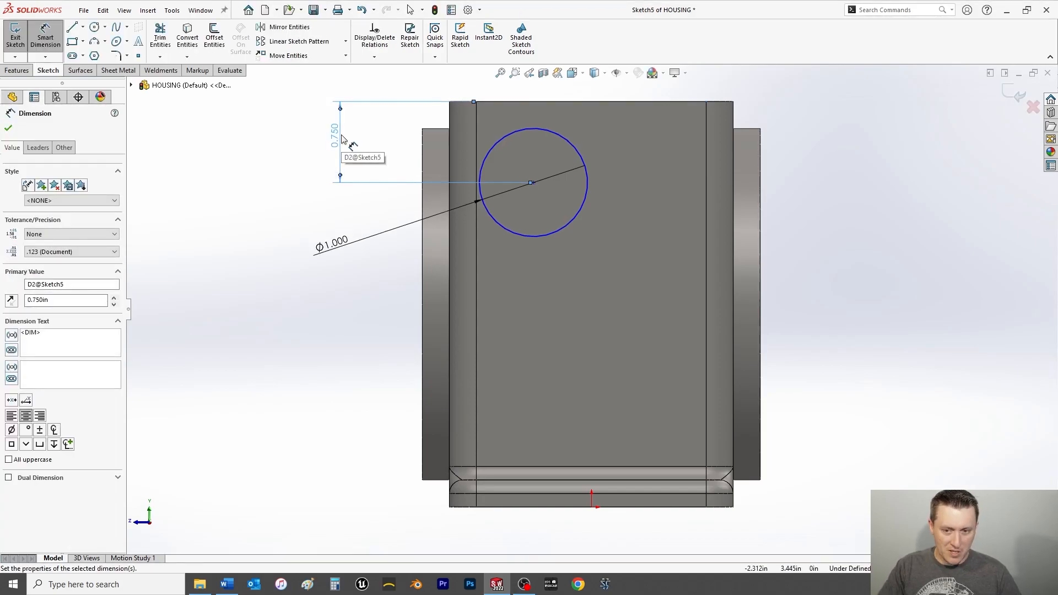
pyautogui.press('Escape')
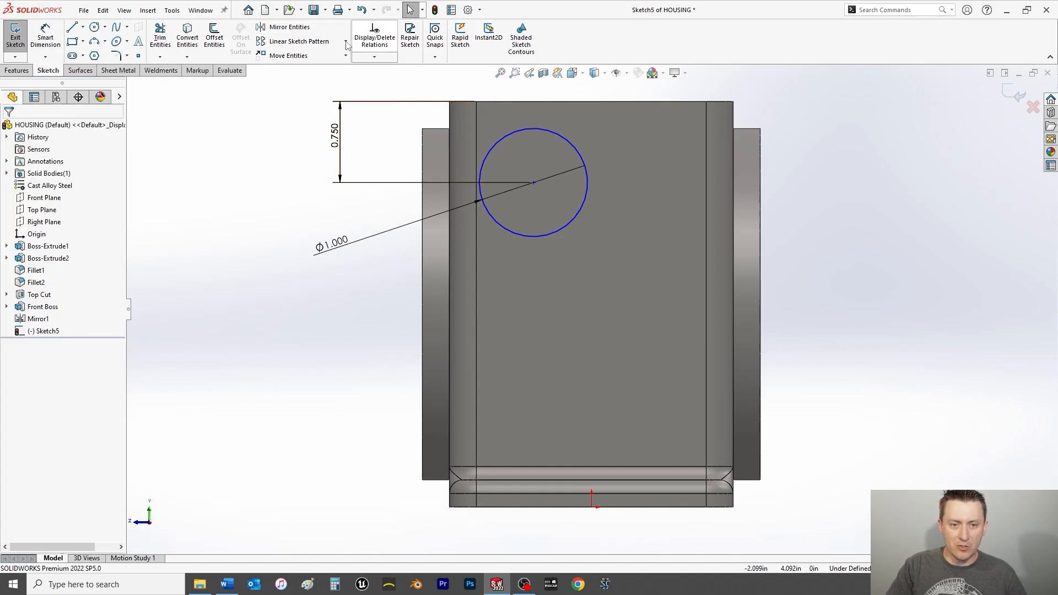
# Add a Vertical relation between the circle's centre point and the origin
pyautogui.click(373, 57)
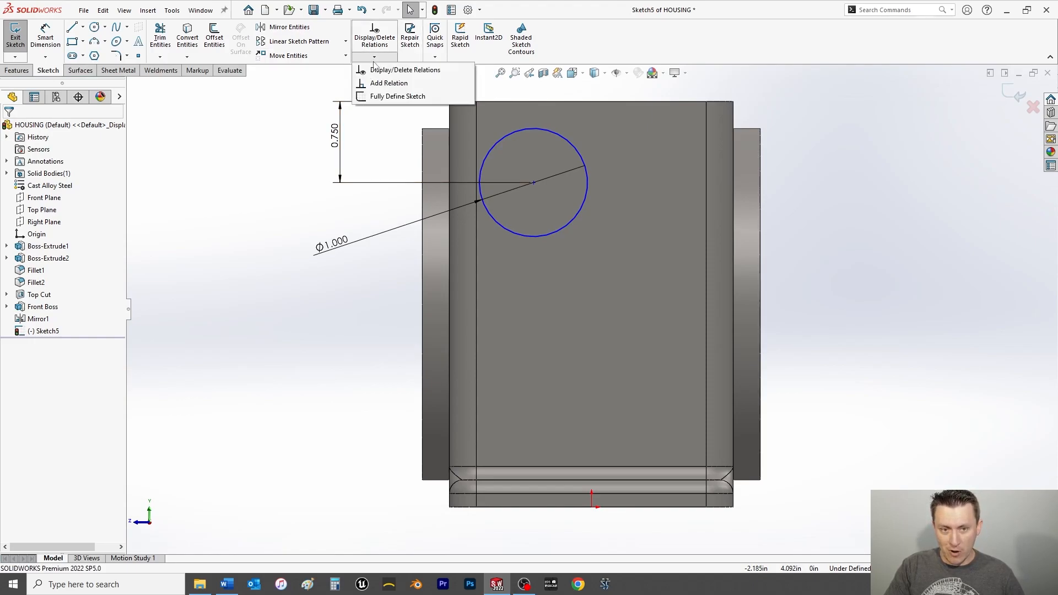
pyautogui.click(386, 83)
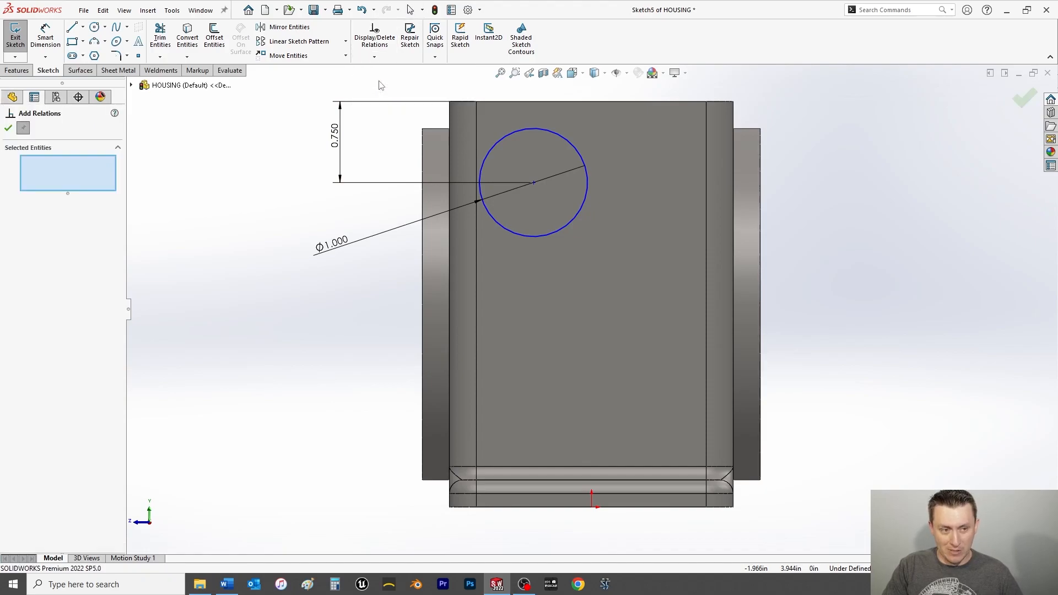
pyautogui.click(533, 183)
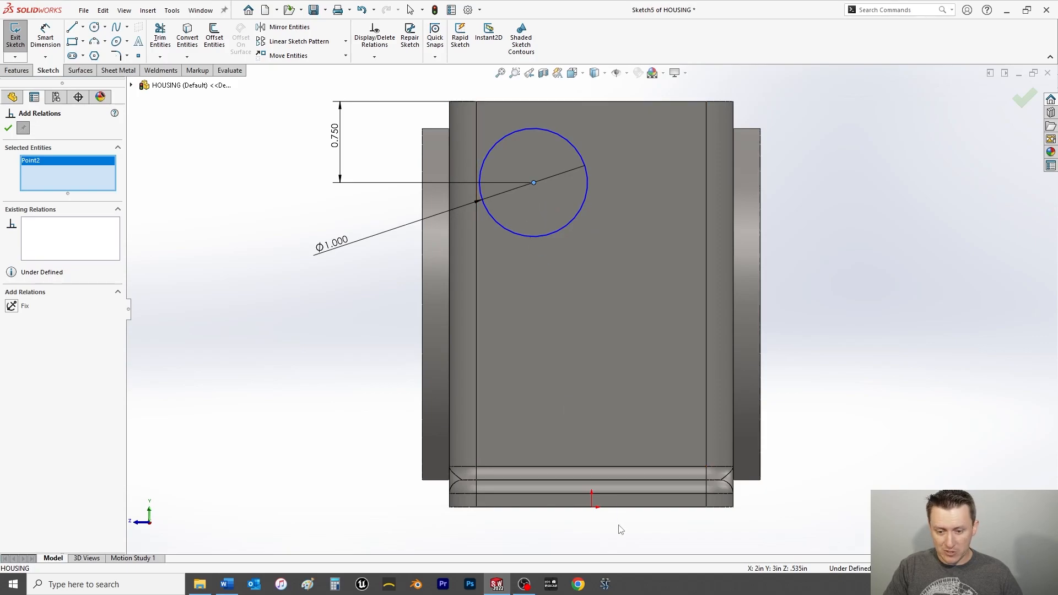
pyautogui.click(593, 506)
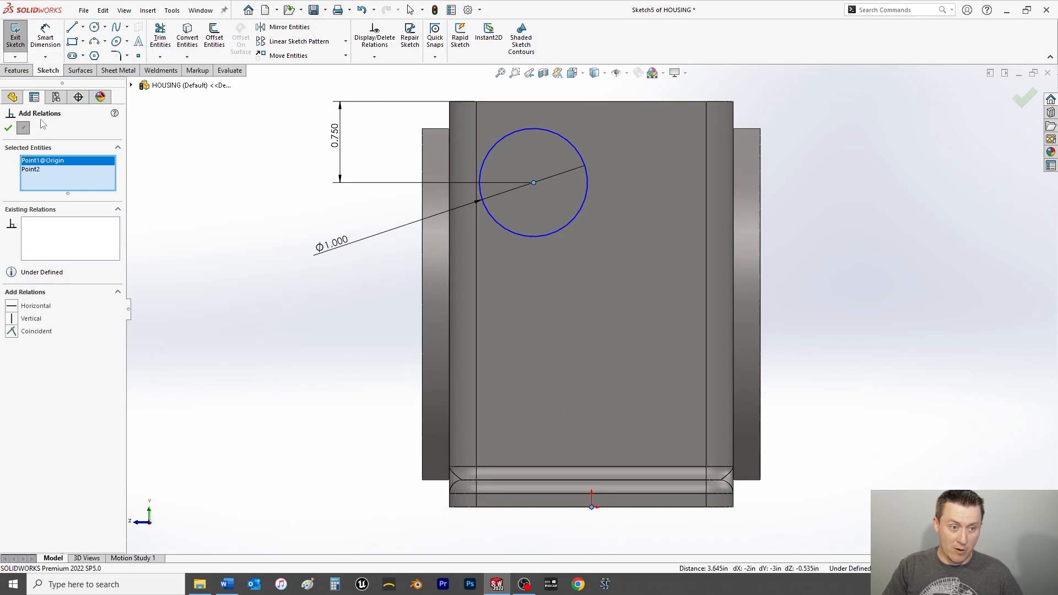
pyautogui.click(12, 319)
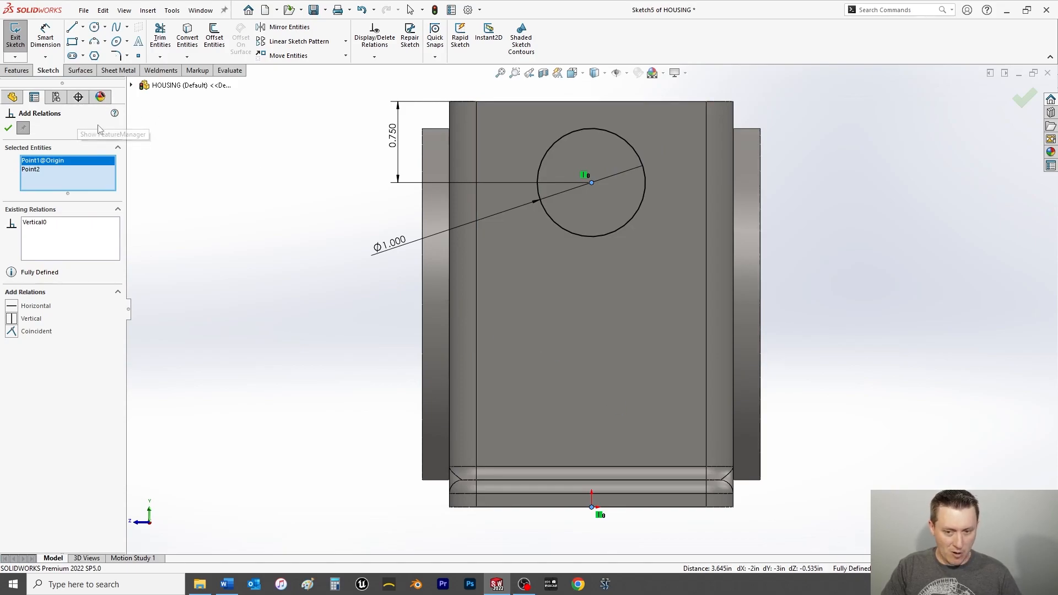
pyautogui.press('Escape')
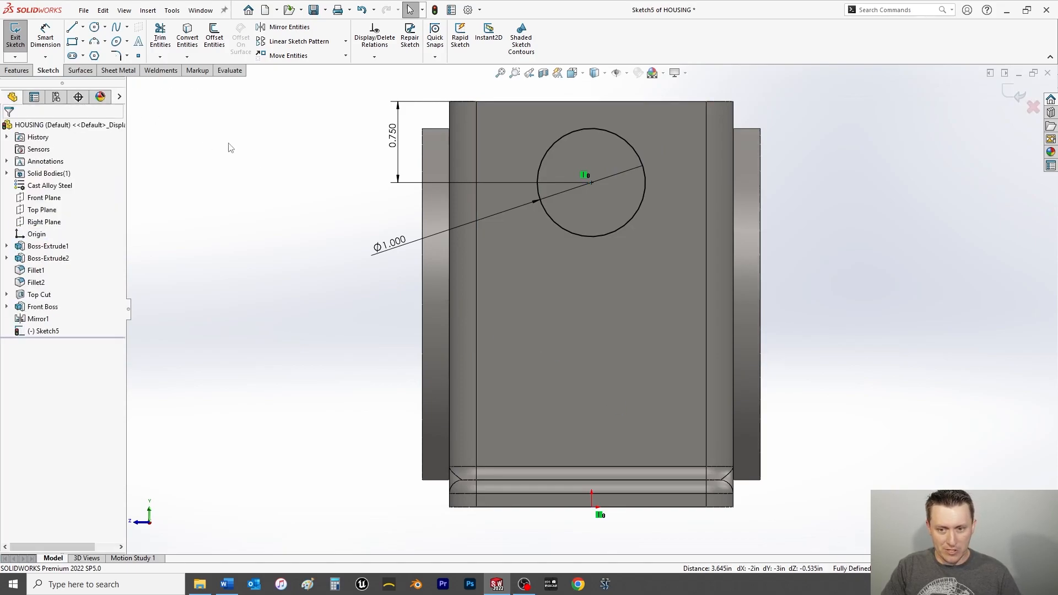
# Exit the circle sketch and save the housing part
pyautogui.click(1013, 98)
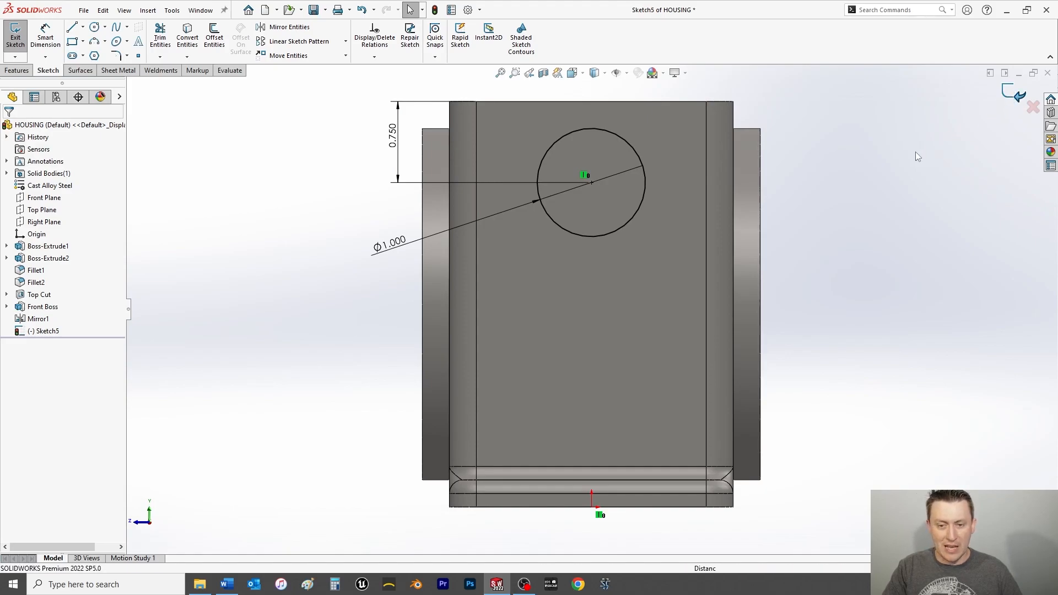
pyautogui.hotkey('ctrl', 's')
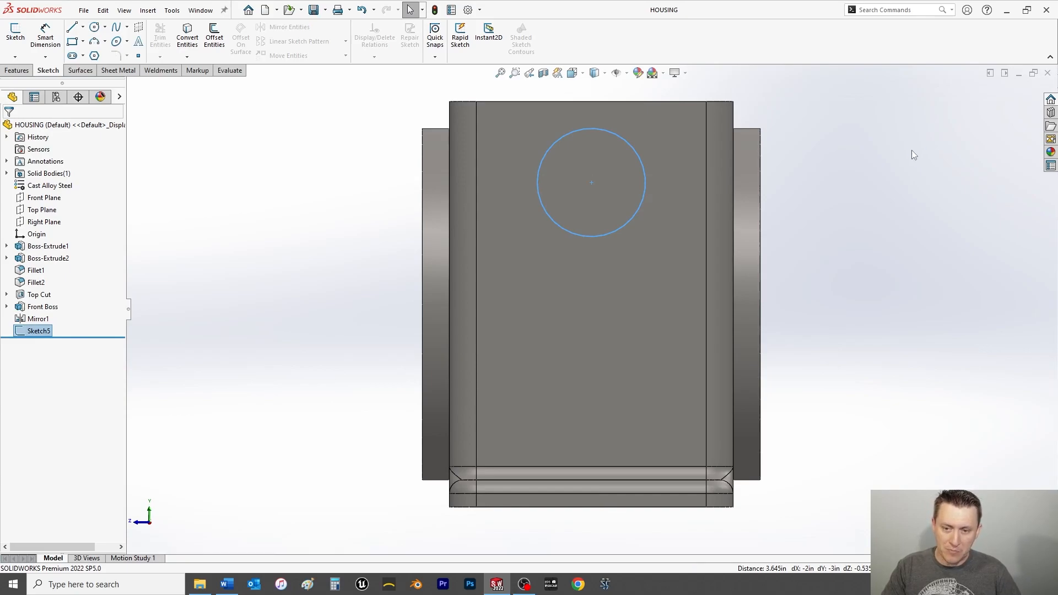
# Extrude the circle sketch 0.5 in outward from the housing's side face with Instant3D
pyautogui.press('space')
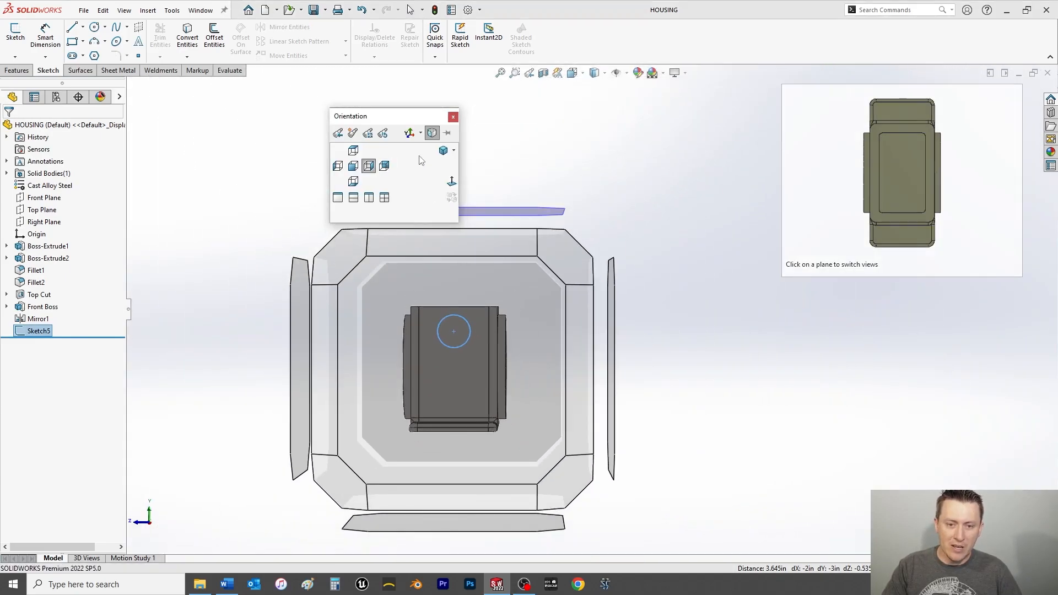
pyautogui.click(444, 152)
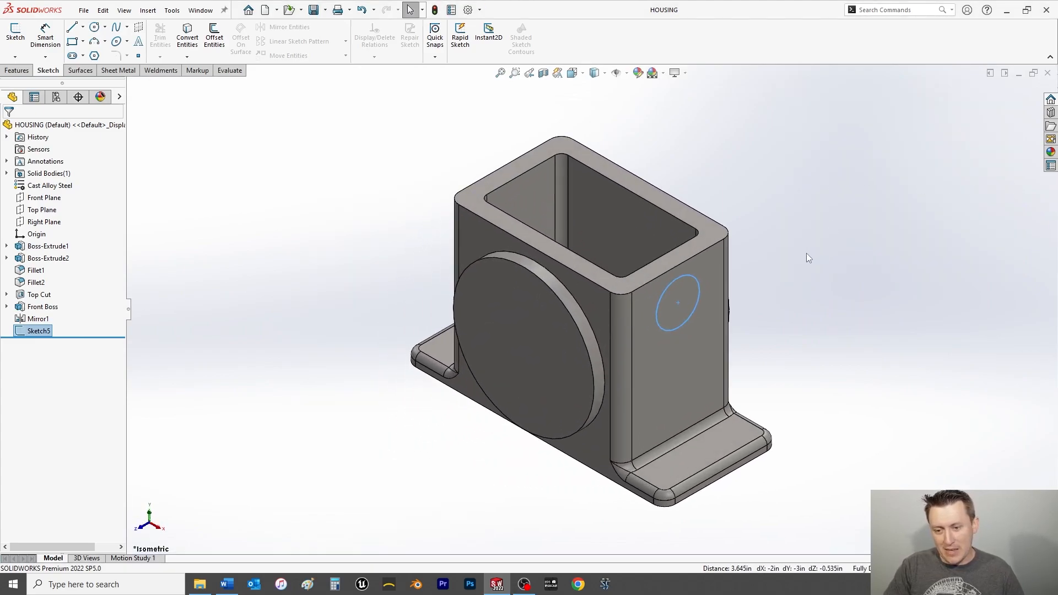
pyautogui.click(698, 284)
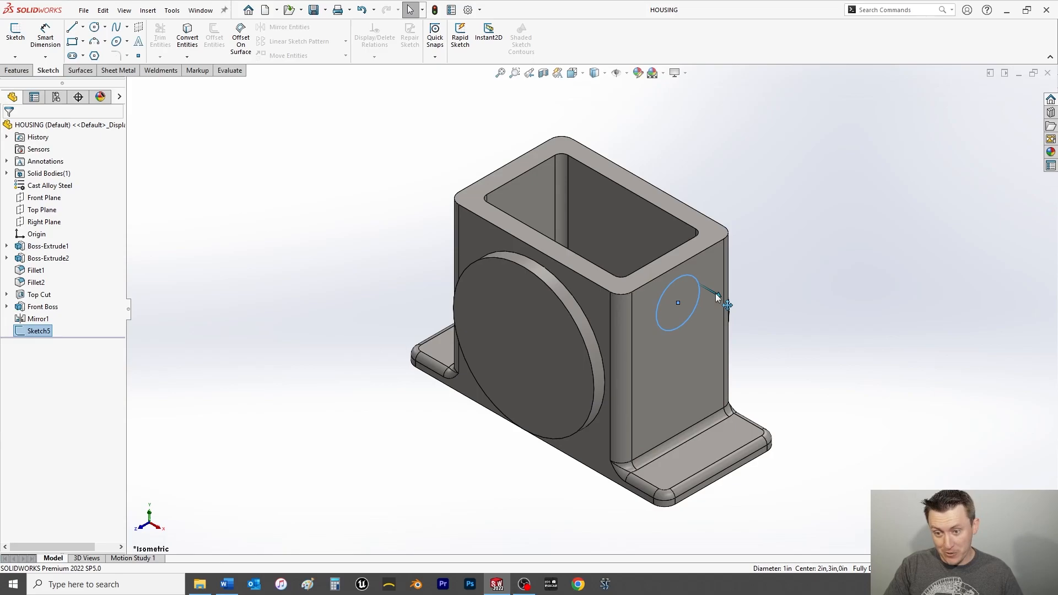
pyautogui.moveTo(716, 298)
pyautogui.mouseDown()
pyautogui.moveTo(726, 303)
pyautogui.moveTo(728, 286)
pyautogui.mouseUp()
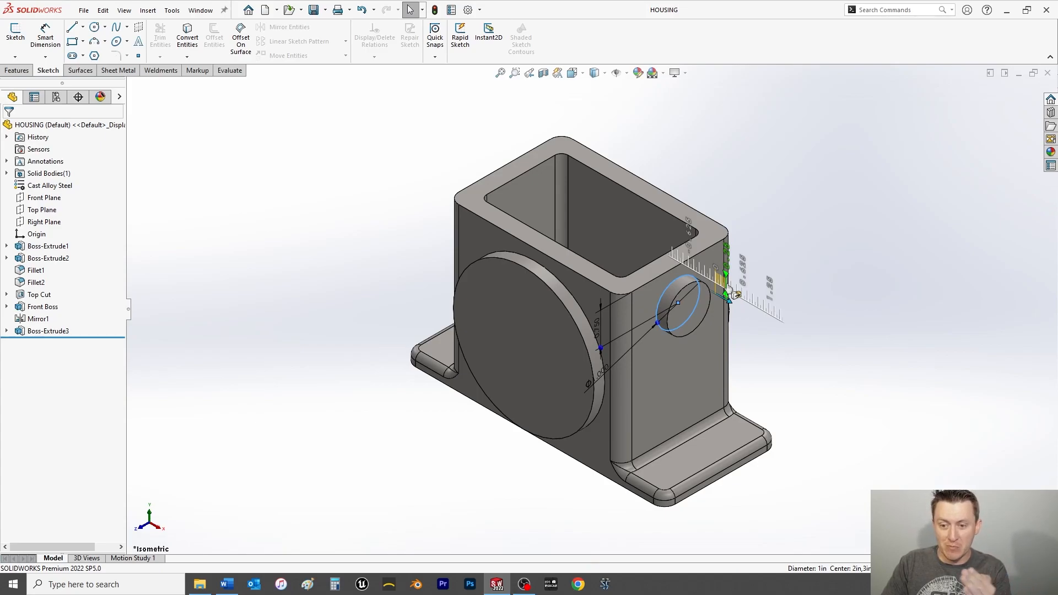
pyautogui.moveTo(728, 291); pyautogui.dragTo(743, 292)
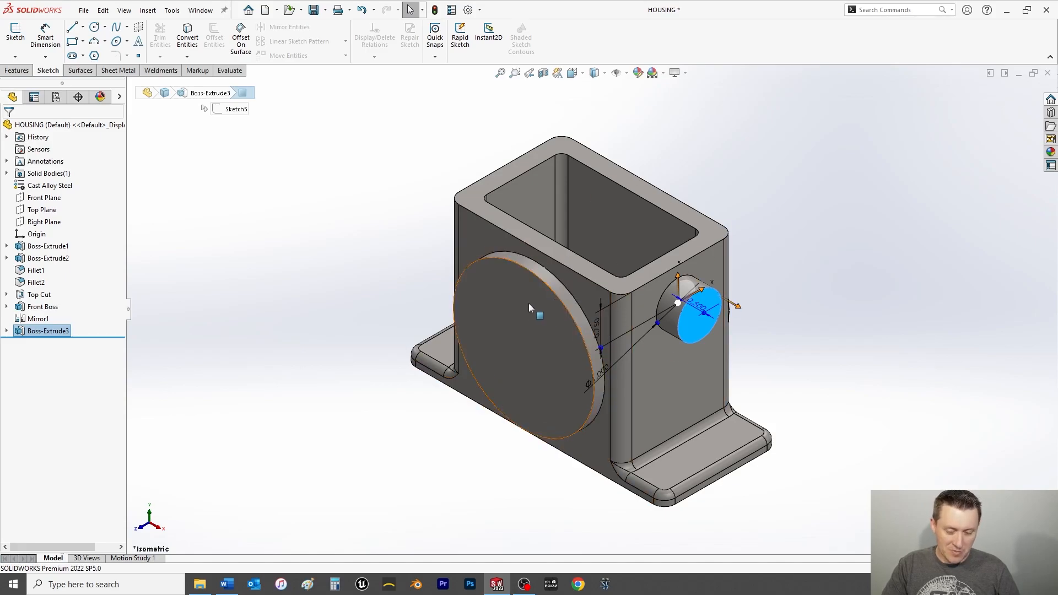
pyautogui.press('Escape')
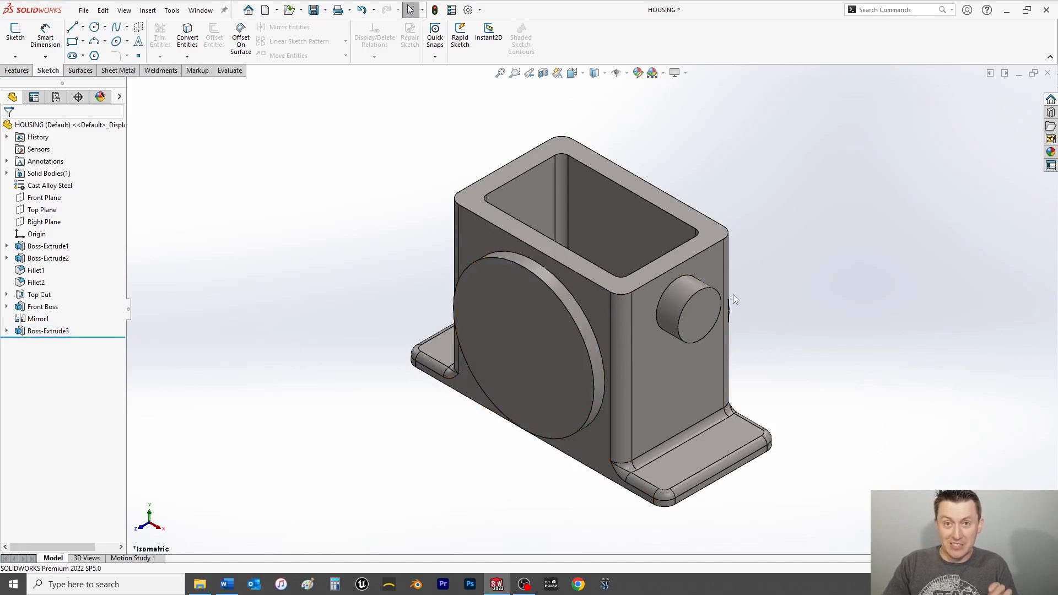
# Rename the new circular boss feature as "Side Boss" and save the part
pyautogui.click(47, 331)
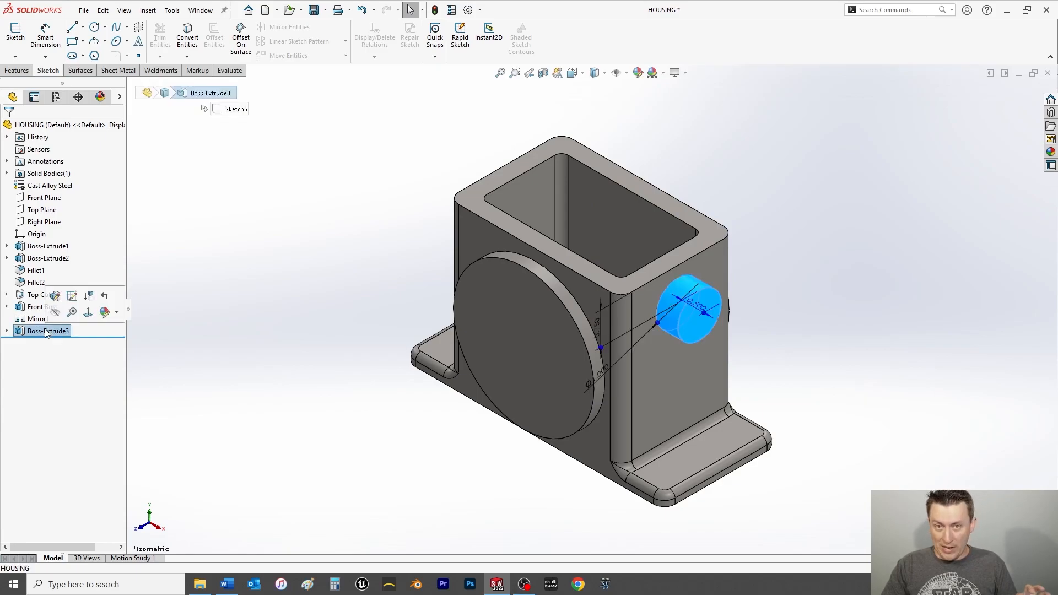
pyautogui.click(47, 333)
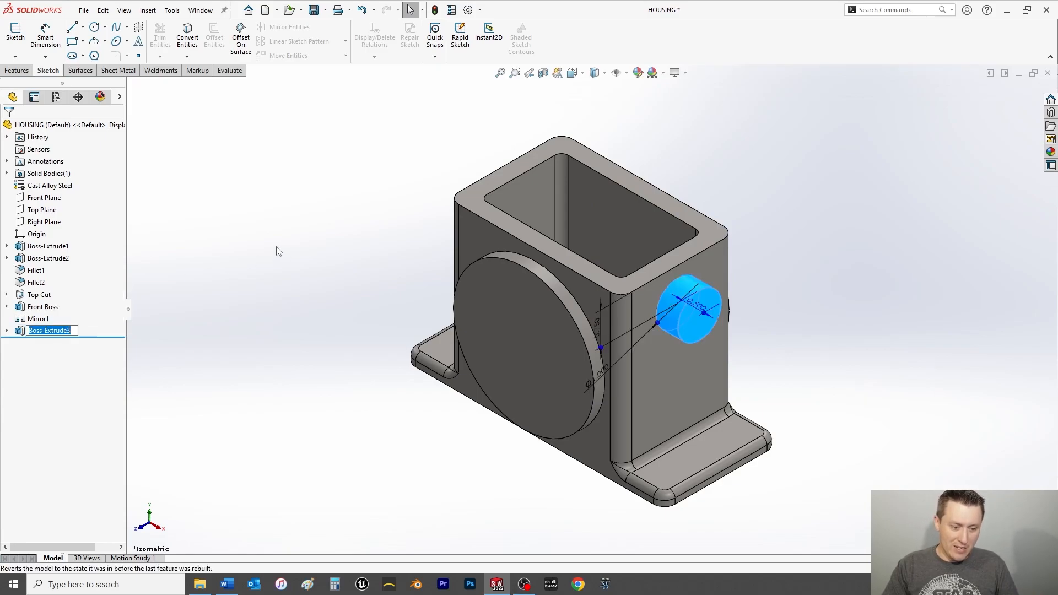
pyautogui.write('S')
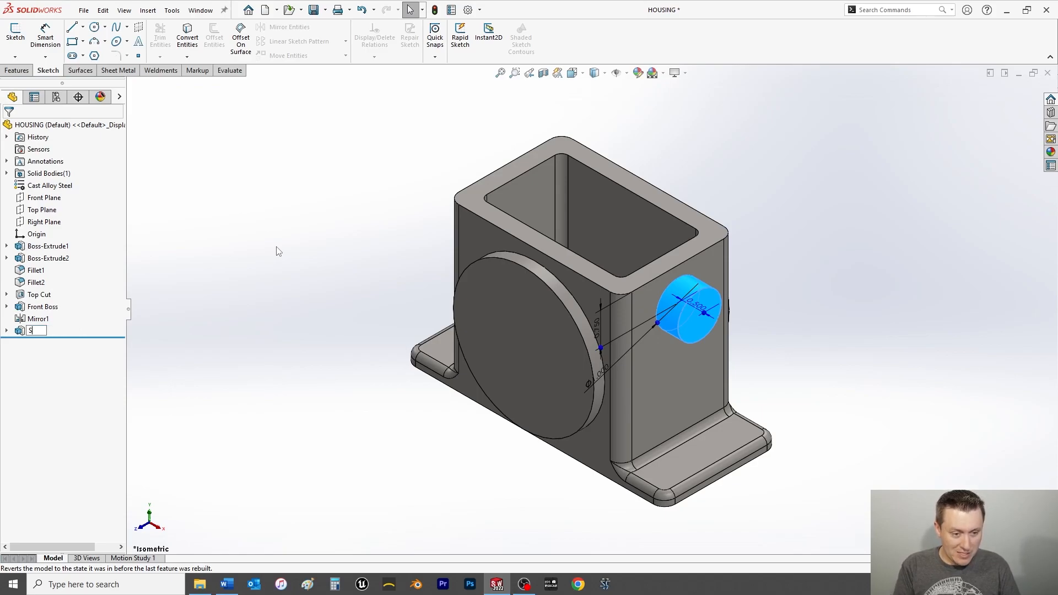
pyautogui.write('ide Bo')
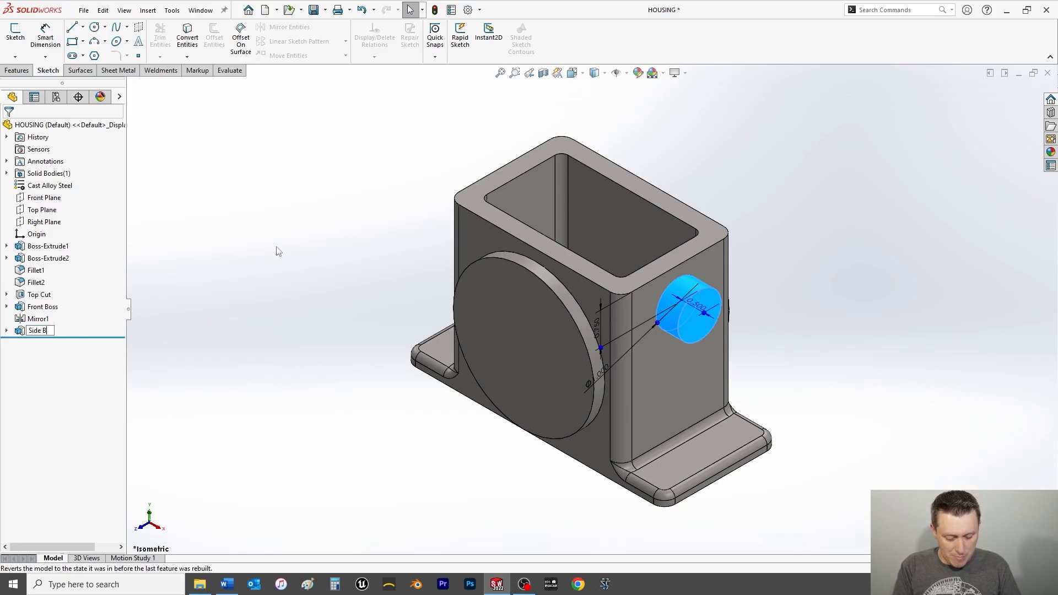
pyautogui.press('Return')
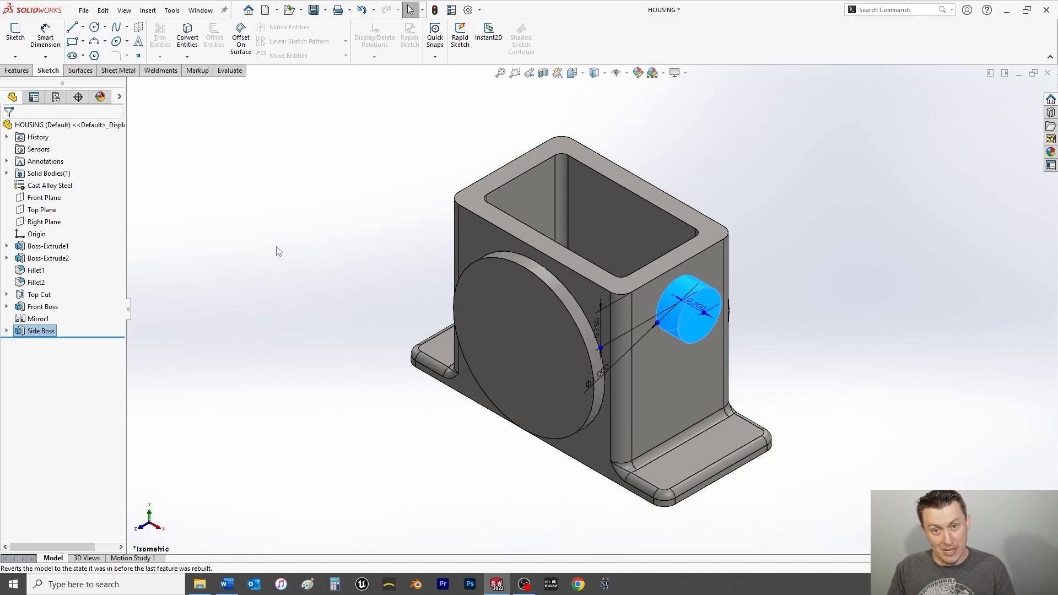
pyautogui.press('Escape')
pyautogui.hotkey('ctrl', 's')
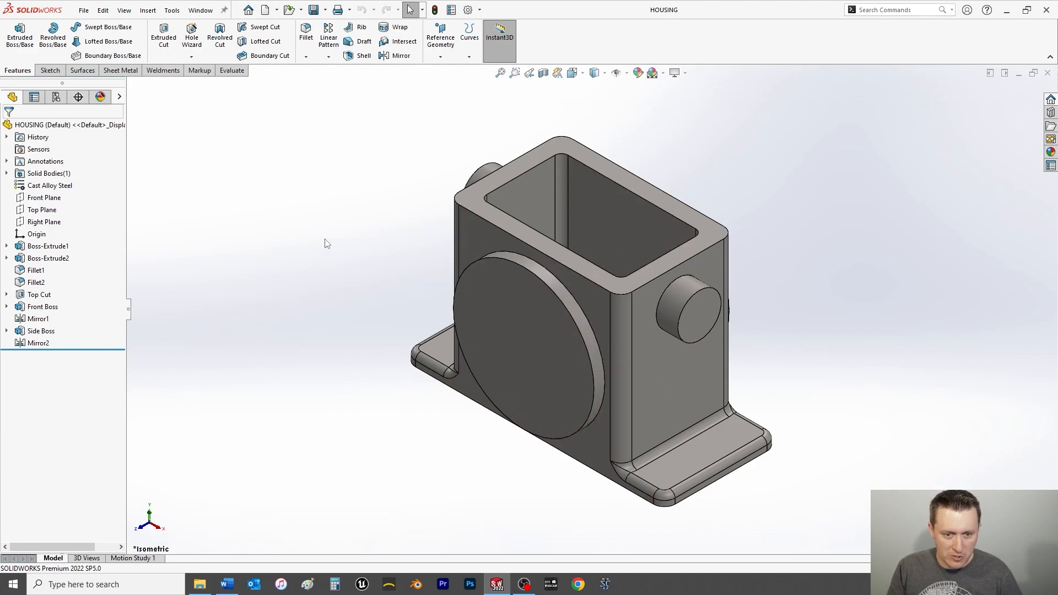
# Sketch a circle about 1.11 in in diameter on the front boss's circular face, off its centre, working in the front view
pyautogui.press('space')
pyautogui.click(354, 166)
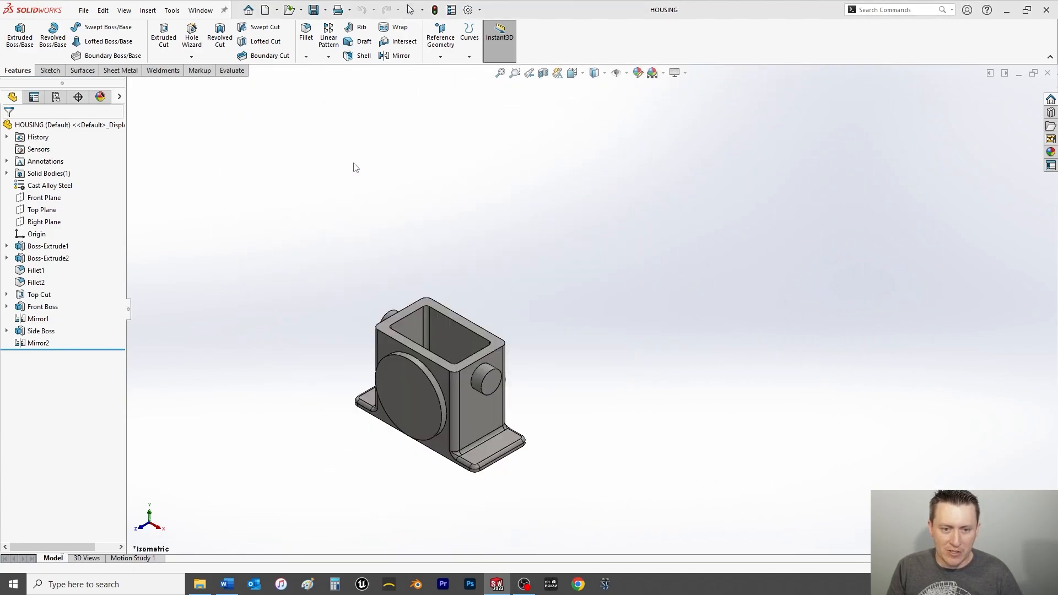
pyautogui.click(49, 71)
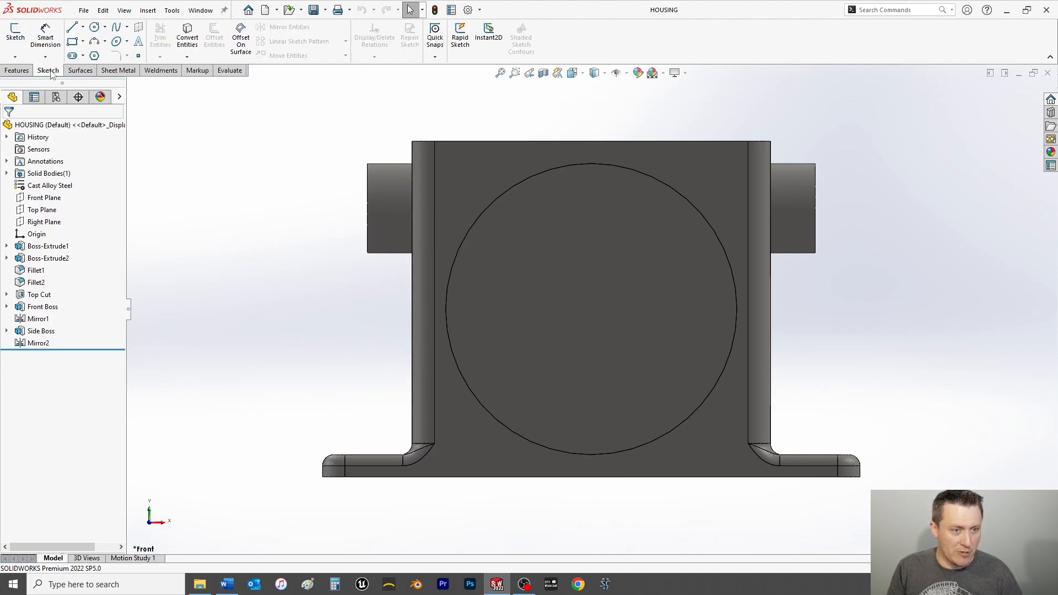
pyautogui.click(94, 26)
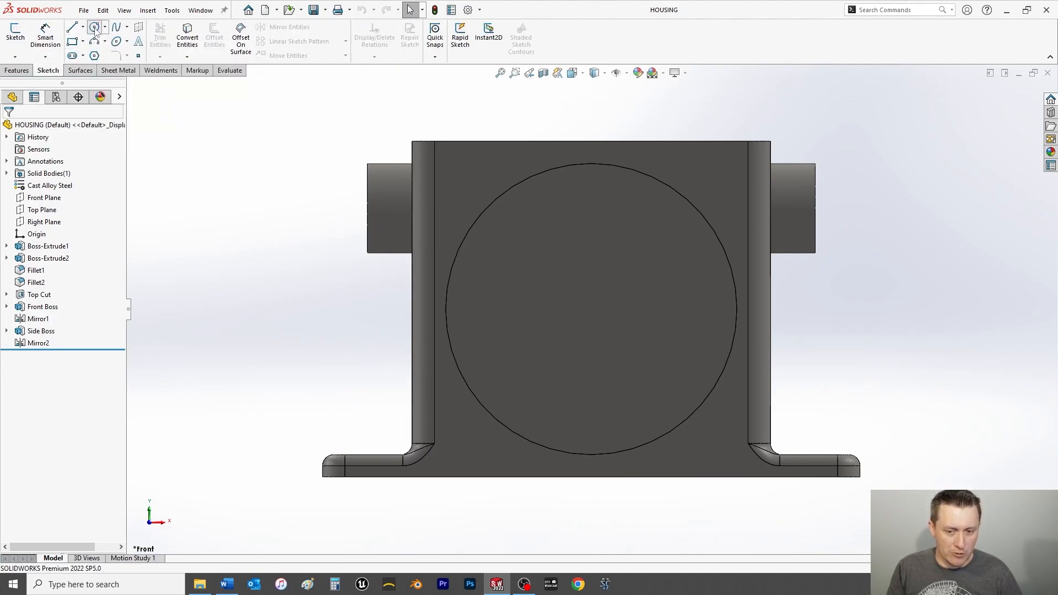
pyautogui.click(523, 283)
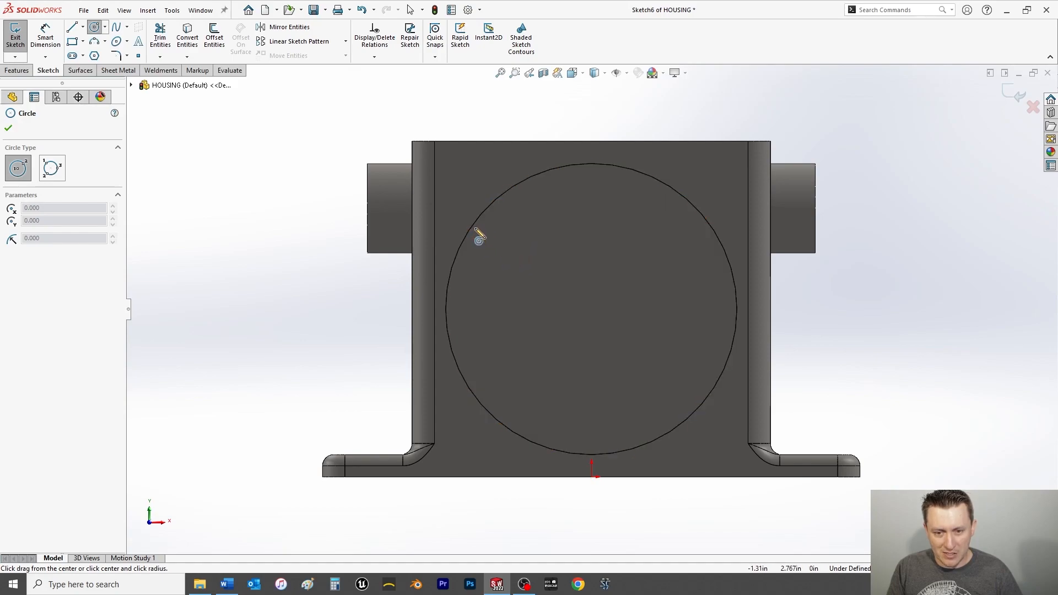
pyautogui.click(520, 275)
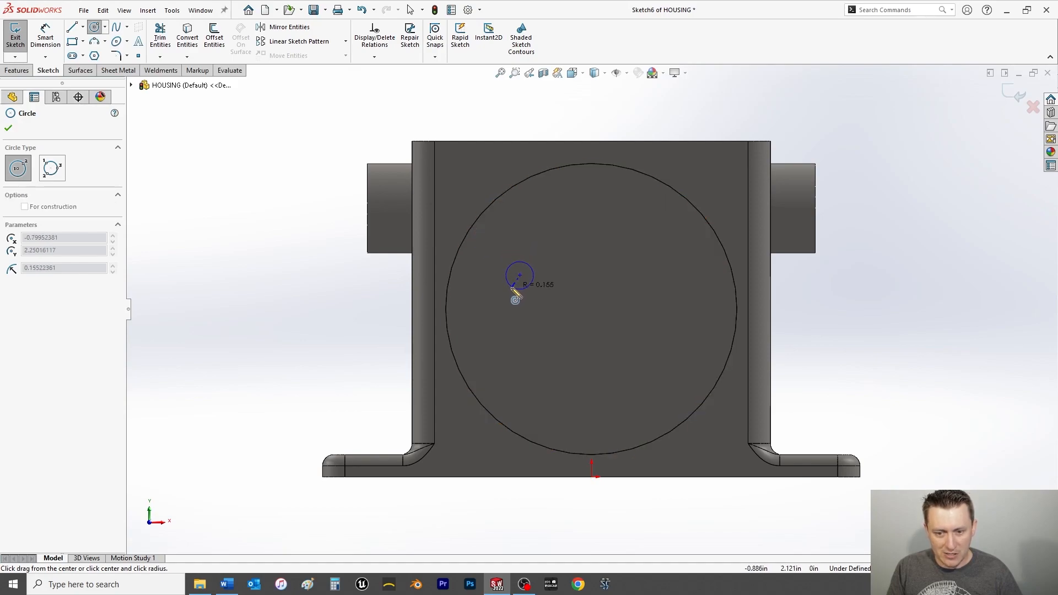
pyautogui.click(493, 318)
pyautogui.press('Escape')
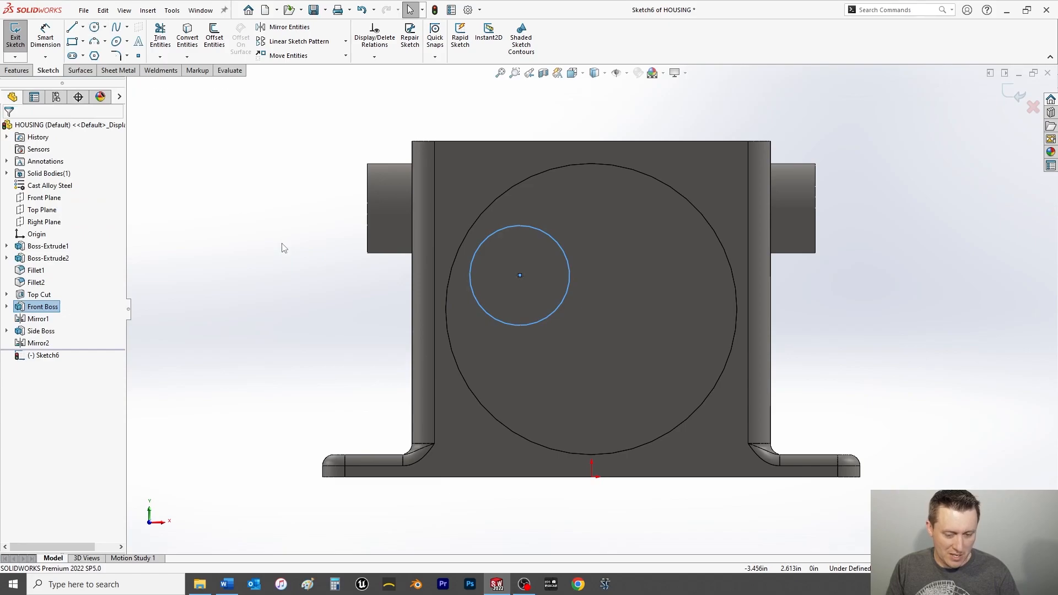
# Dimension the sketched circle's diameter and set it to 2.25 in
pyautogui.click(44, 35)
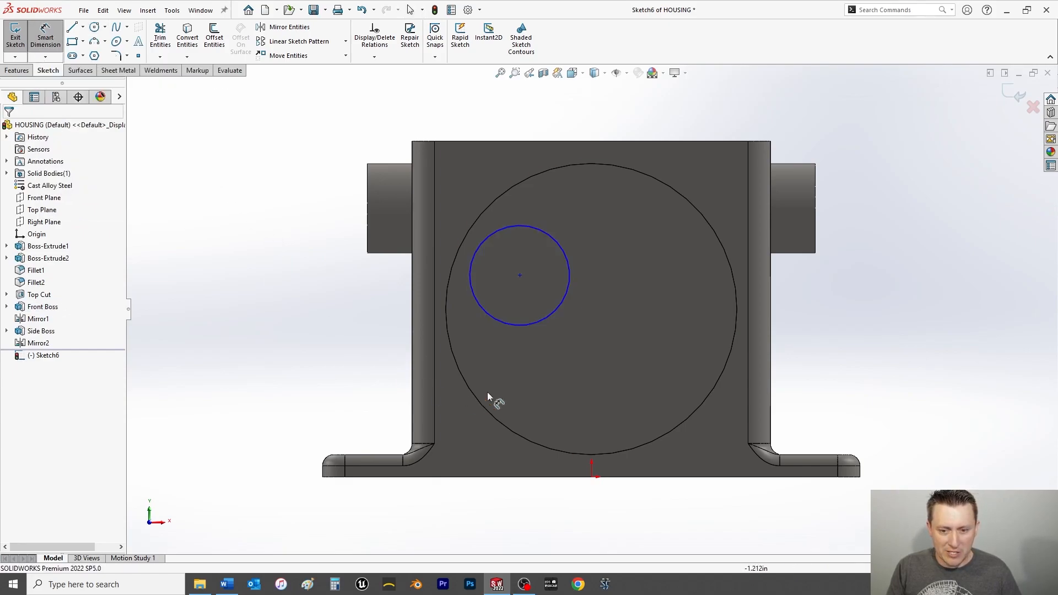
pyautogui.click(480, 309)
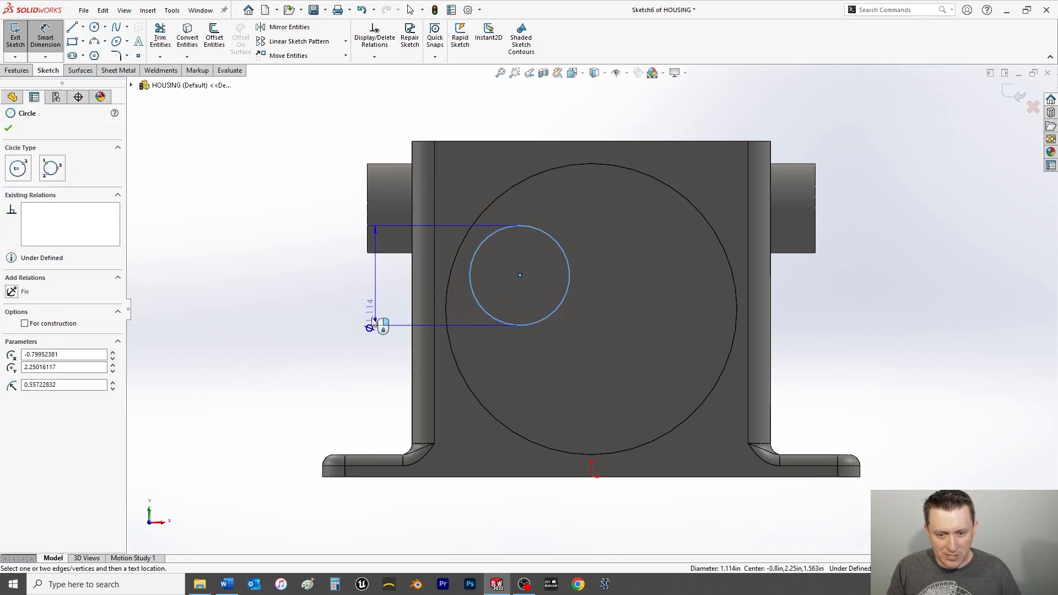
pyautogui.click(319, 348)
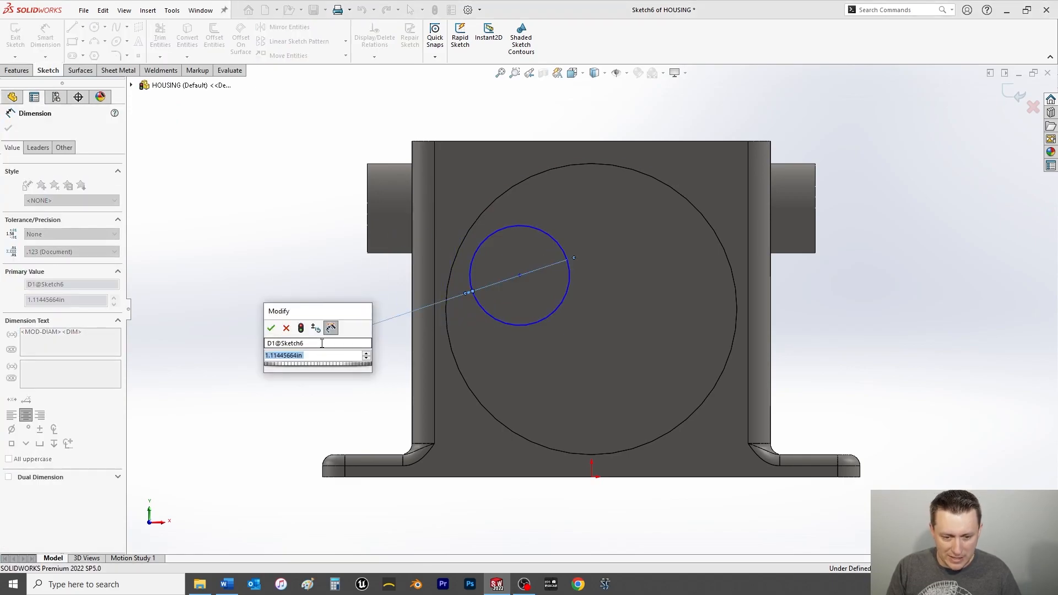
pyautogui.write('2.25')
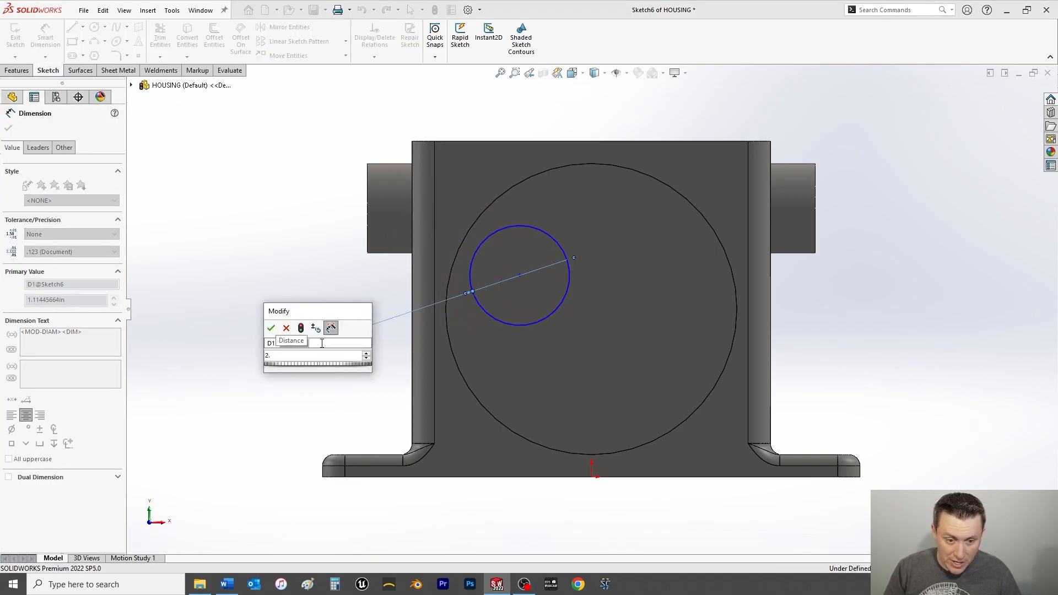
pyautogui.press('Return')
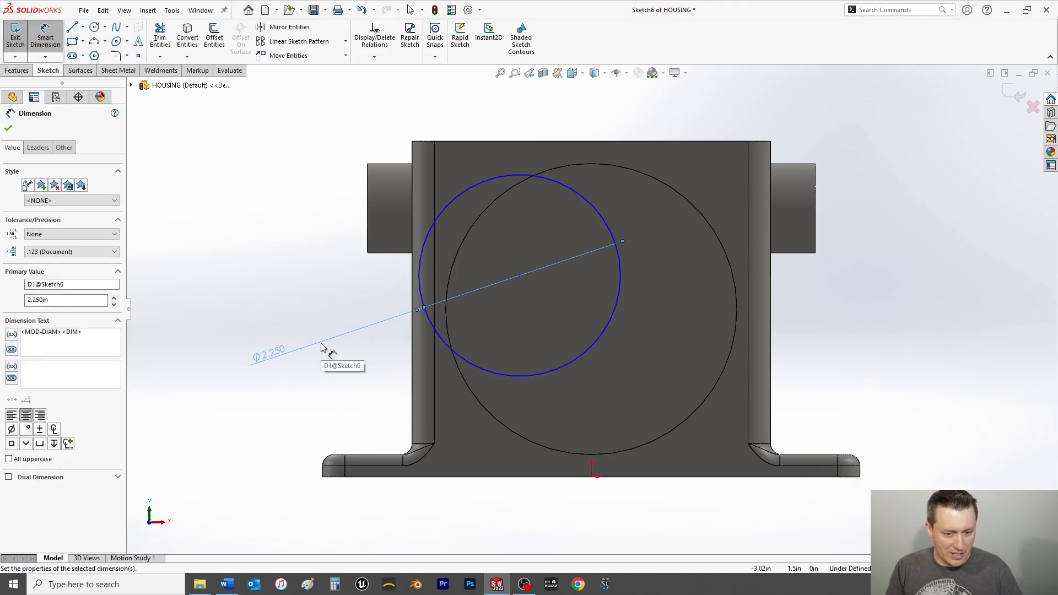
pyautogui.press('Escape')
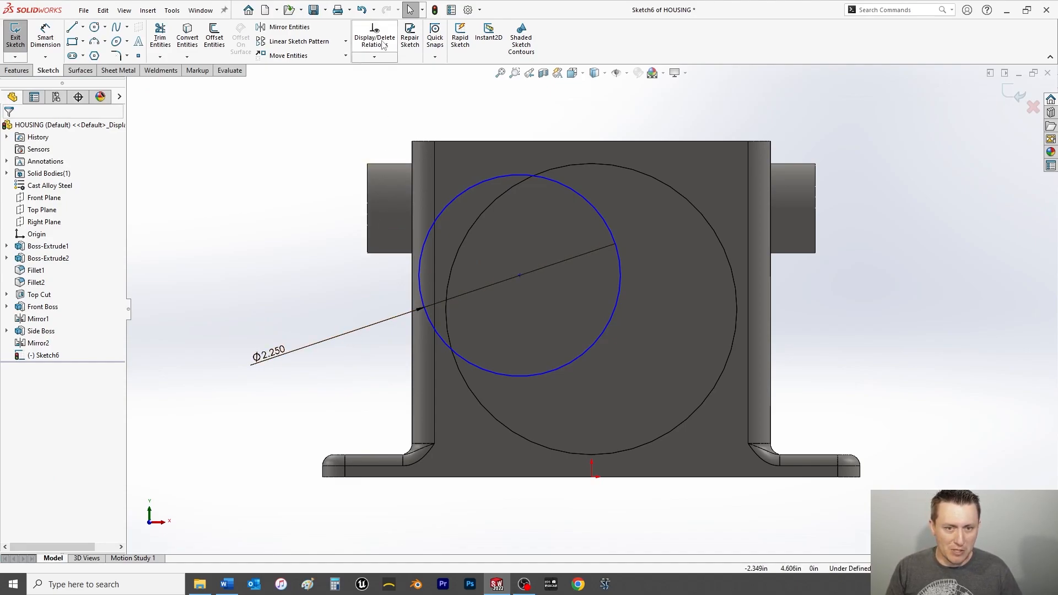
# Add a Concentric relation between the sketched circle and the front boss's outer circular edge
pyautogui.click(385, 59)
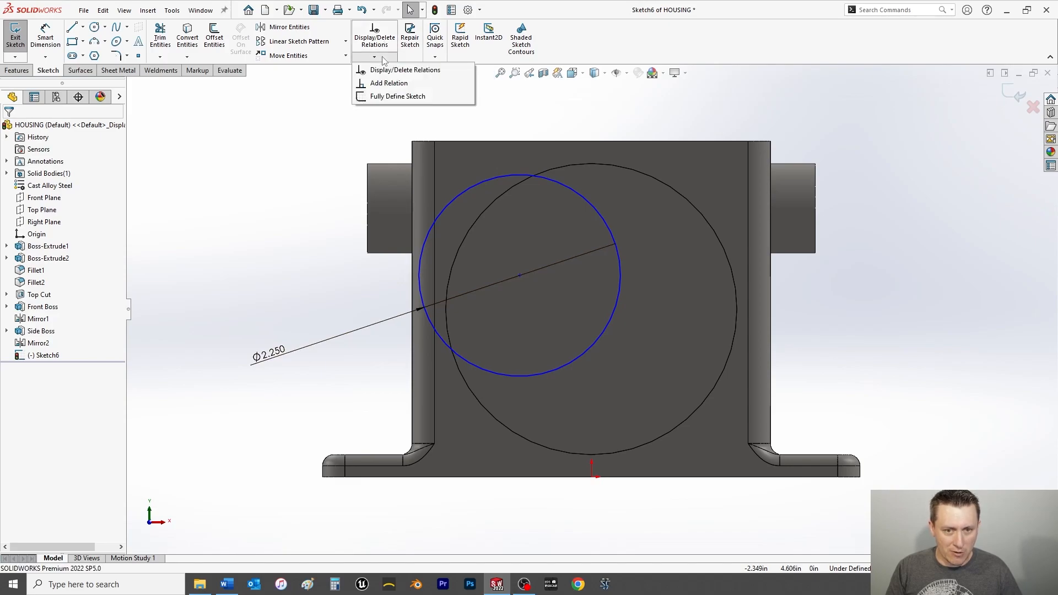
pyautogui.click(388, 83)
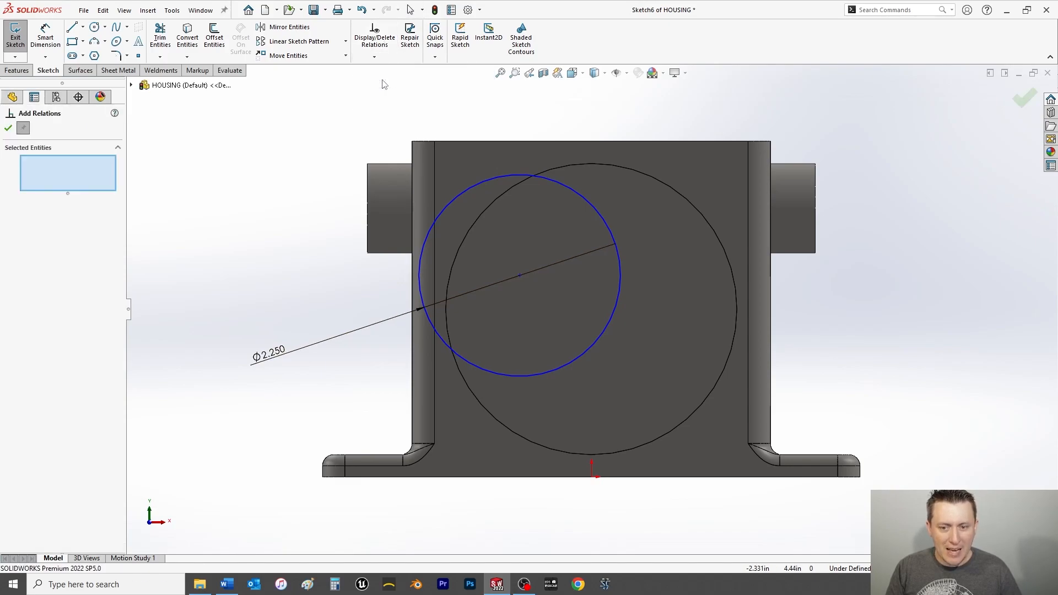
pyautogui.click(606, 225)
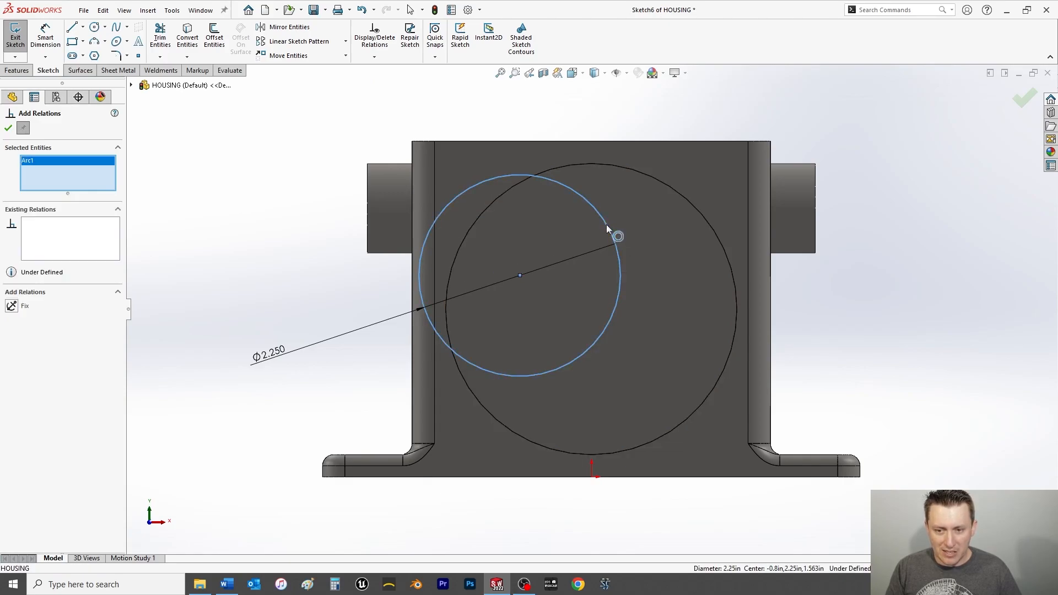
pyautogui.click(720, 243)
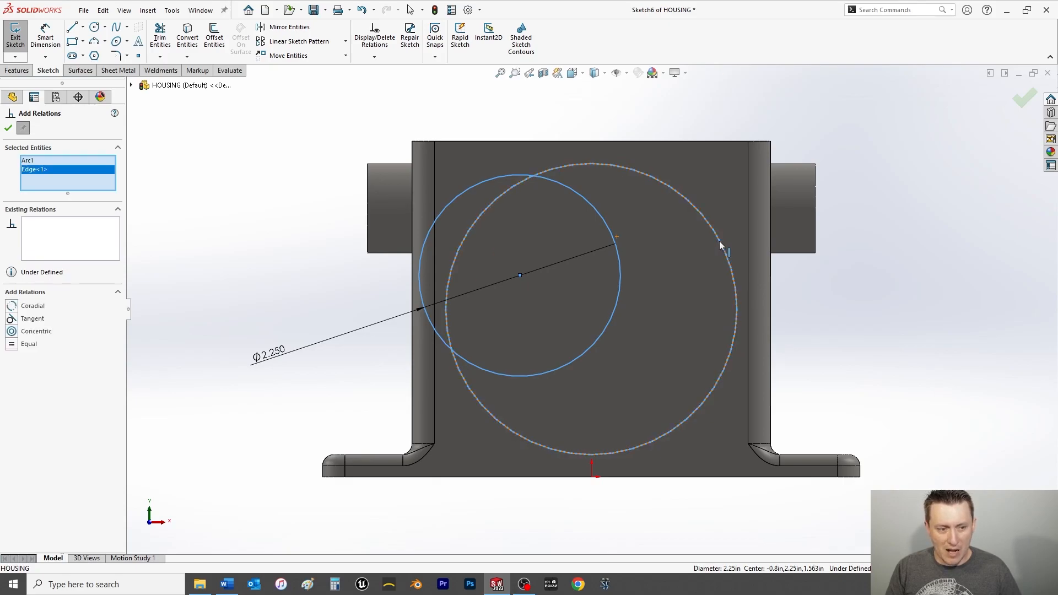
pyautogui.click(11, 331)
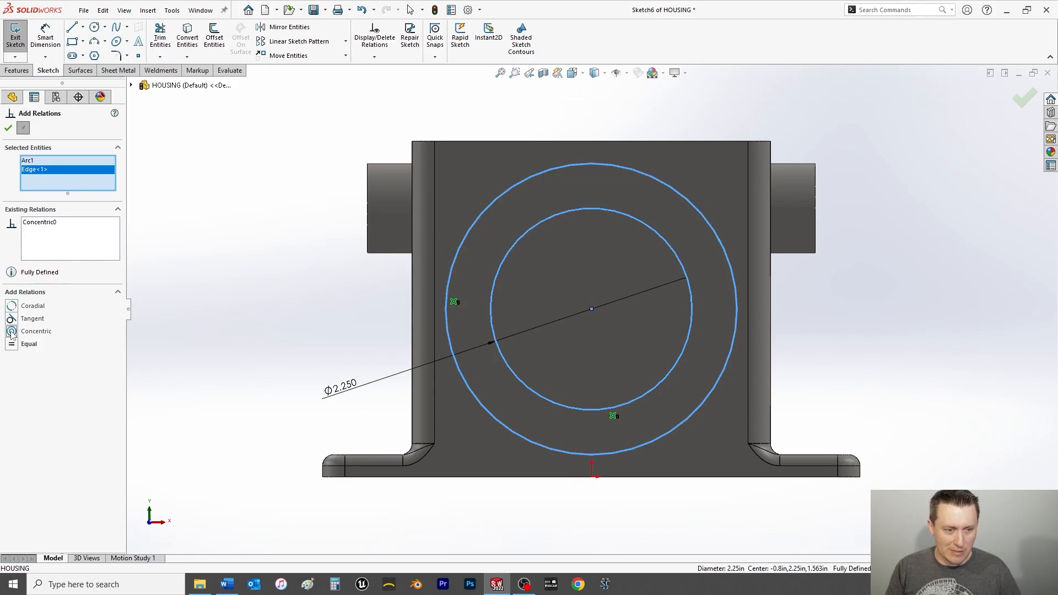
pyautogui.press('Escape')
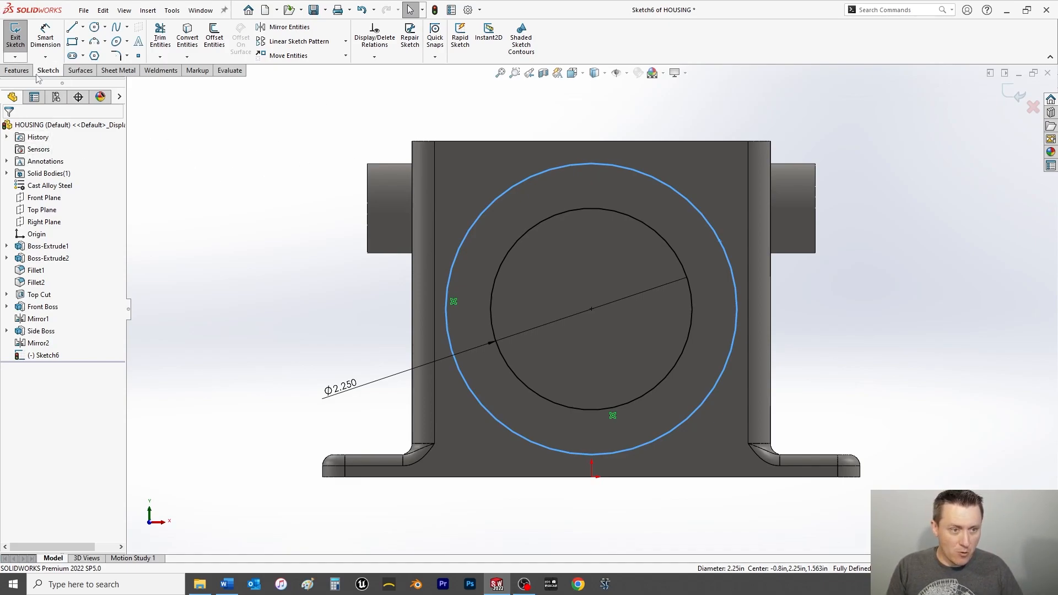
# Cut the circle through the whole housing with an Extruded Cut, using the Through All end condition
pyautogui.click(17, 70)
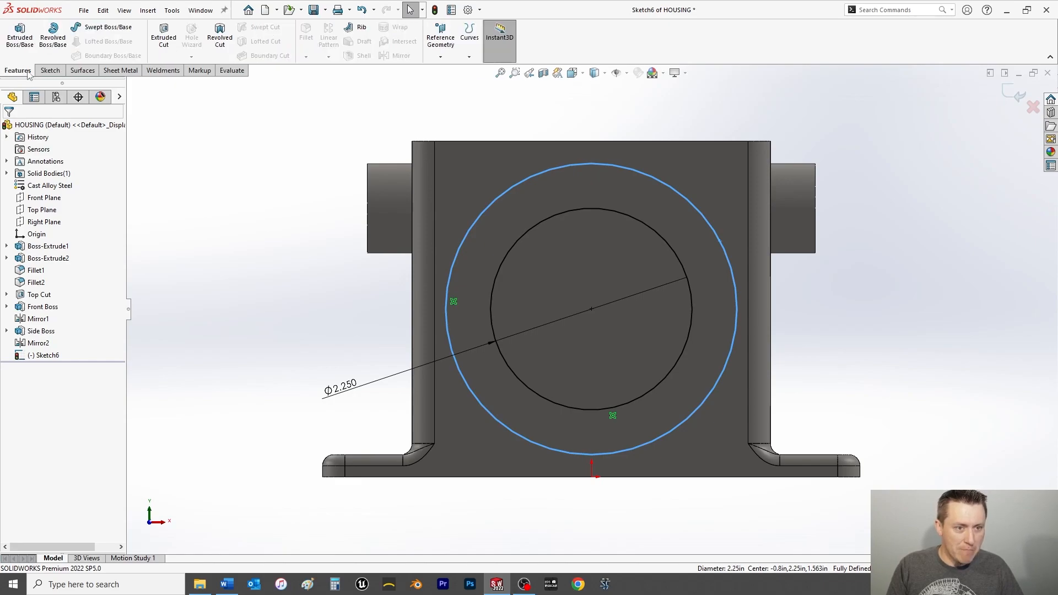
pyautogui.click(164, 41)
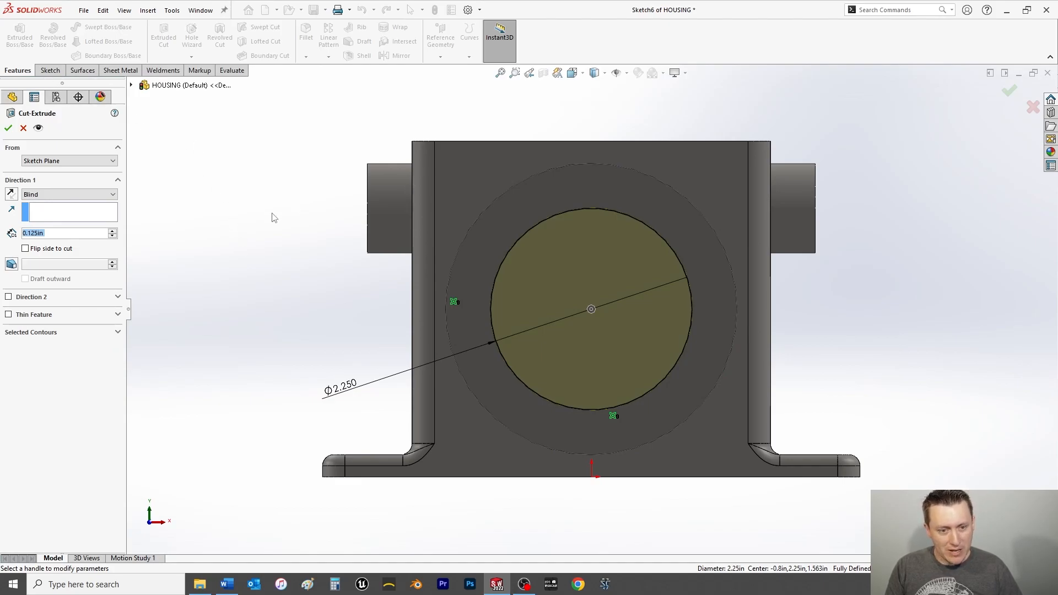
pyautogui.press('space')
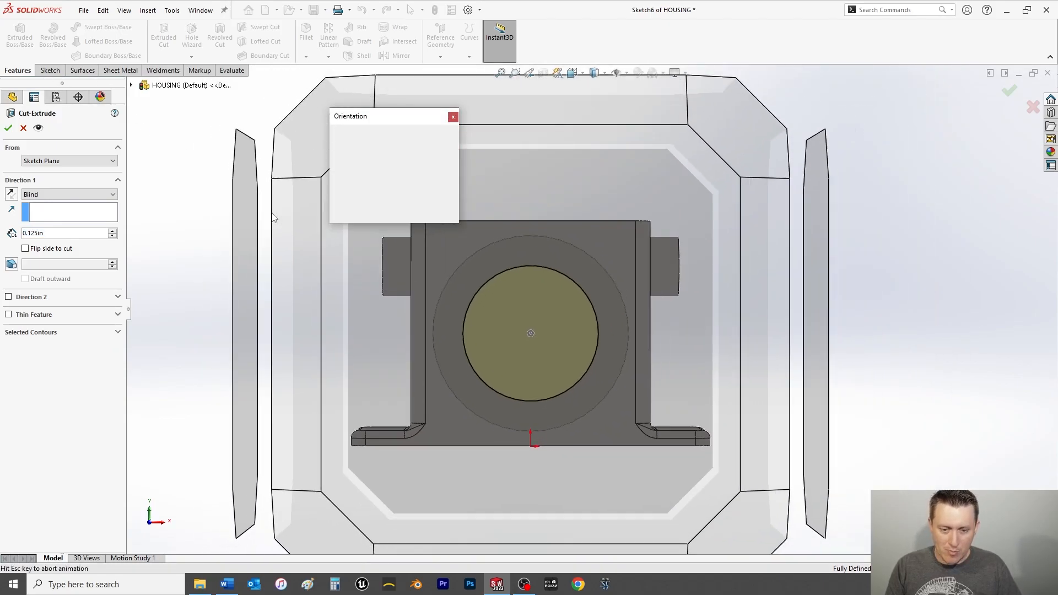
pyautogui.click(444, 155)
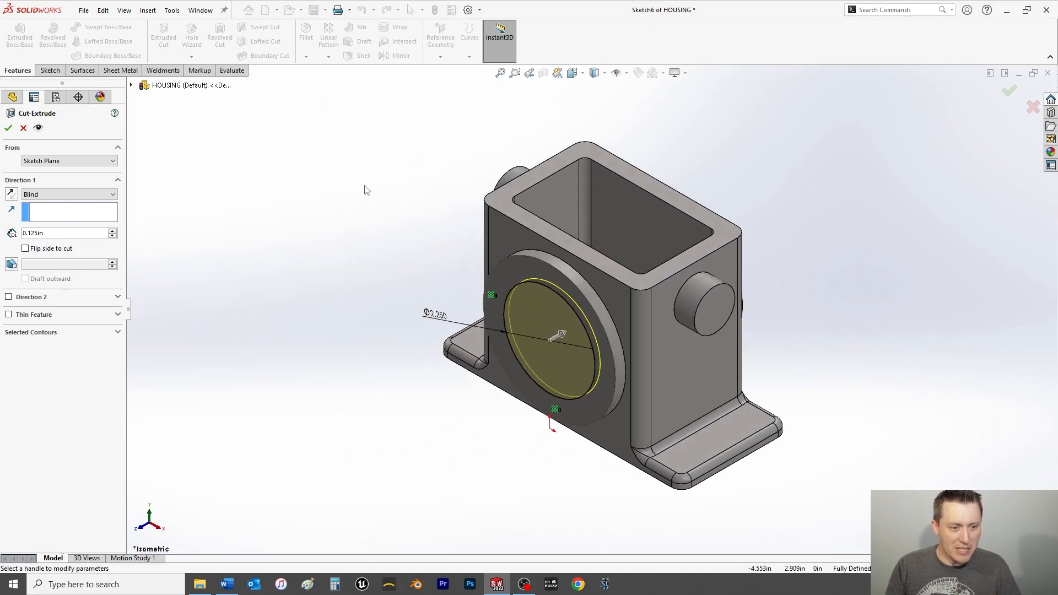
pyautogui.click(40, 194)
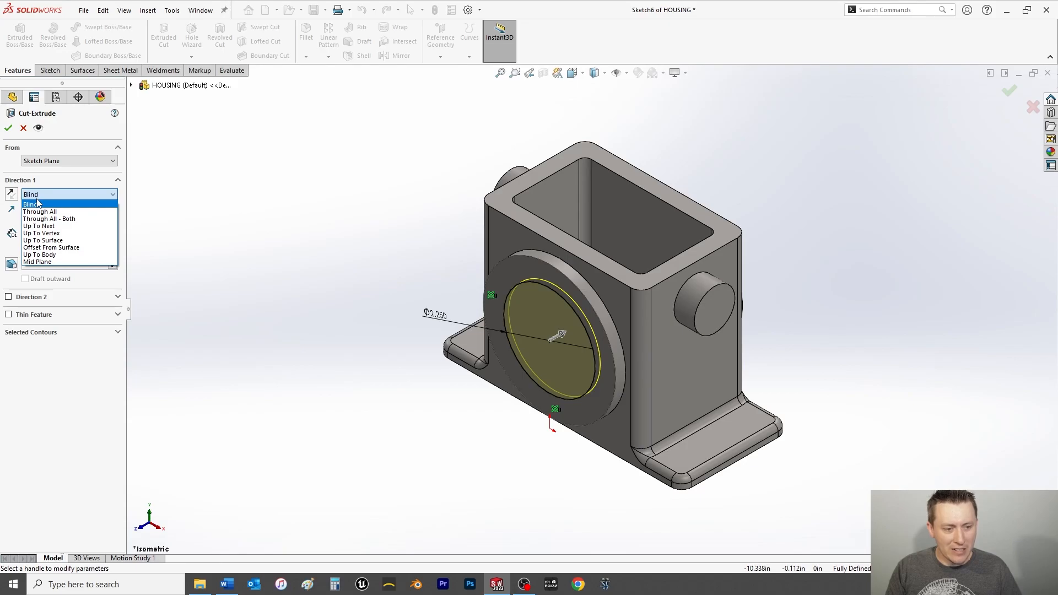
pyautogui.click(33, 212)
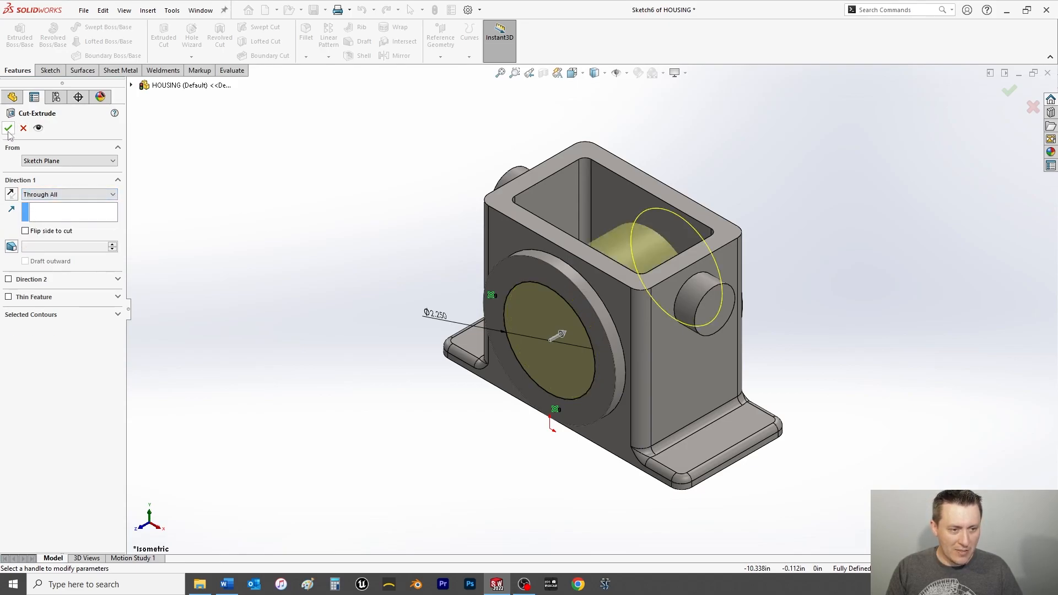
pyautogui.press('Return')
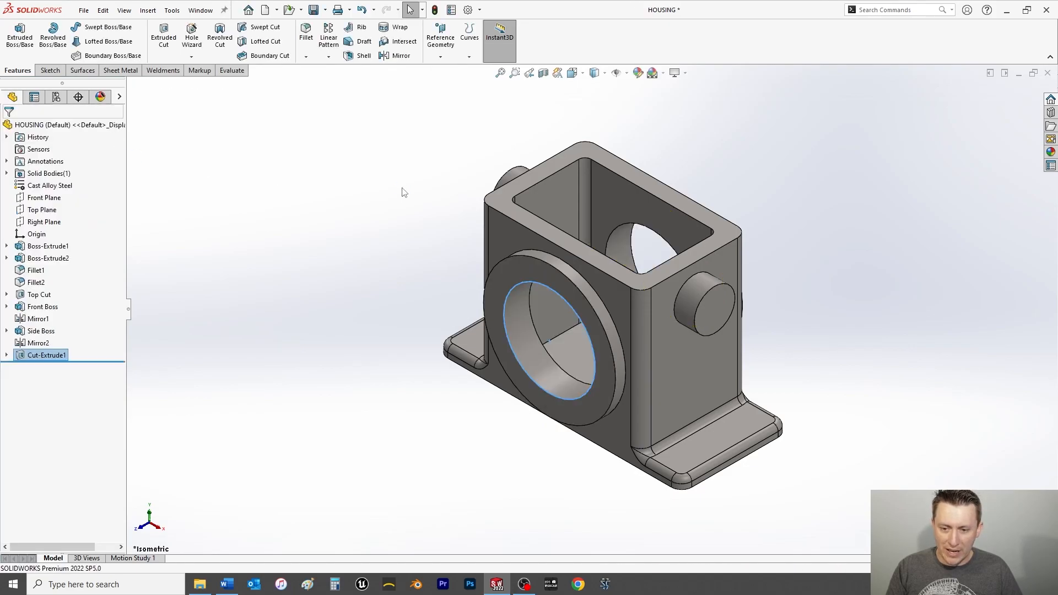
pyautogui.click(397, 184)
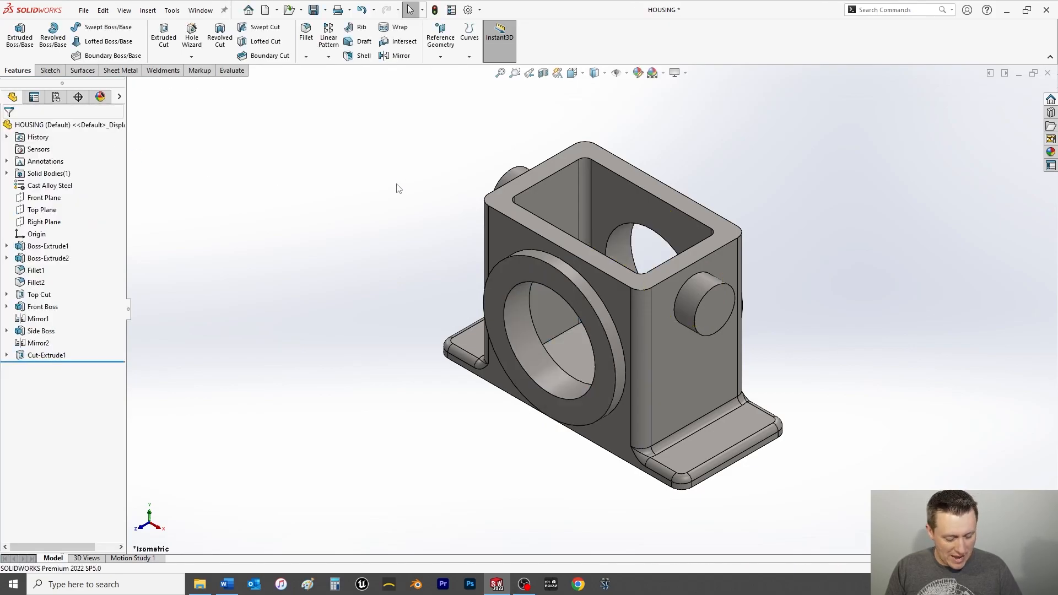
# Sketch a circle about 0.62 in in diameter on the side boss's end face, centred on the boss, working in the right view
pyautogui.moveTo(817, 243); pyautogui.dragTo(767, 236, button='middle')
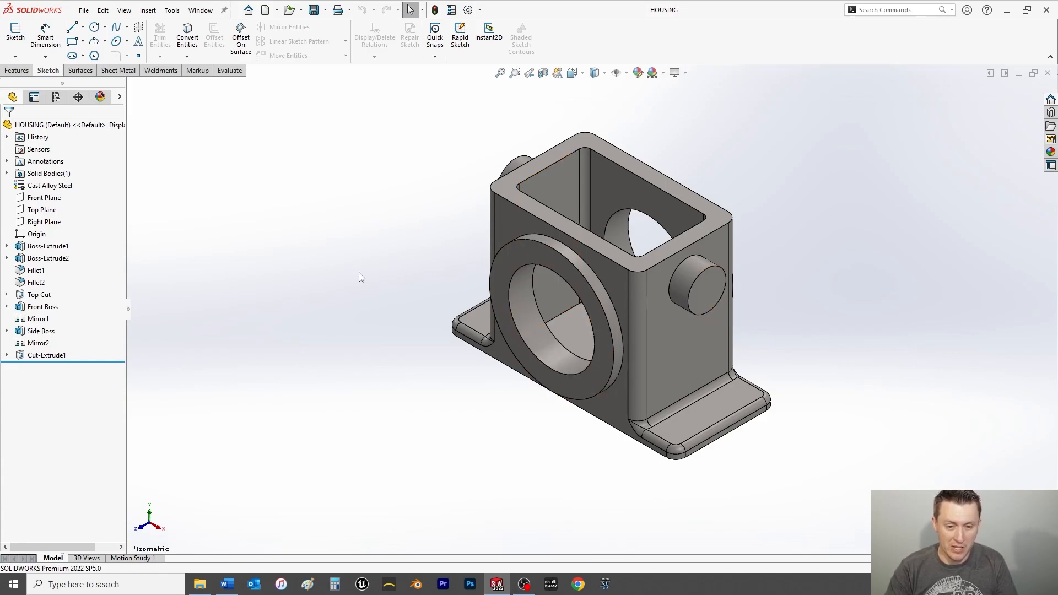
pyautogui.press('space')
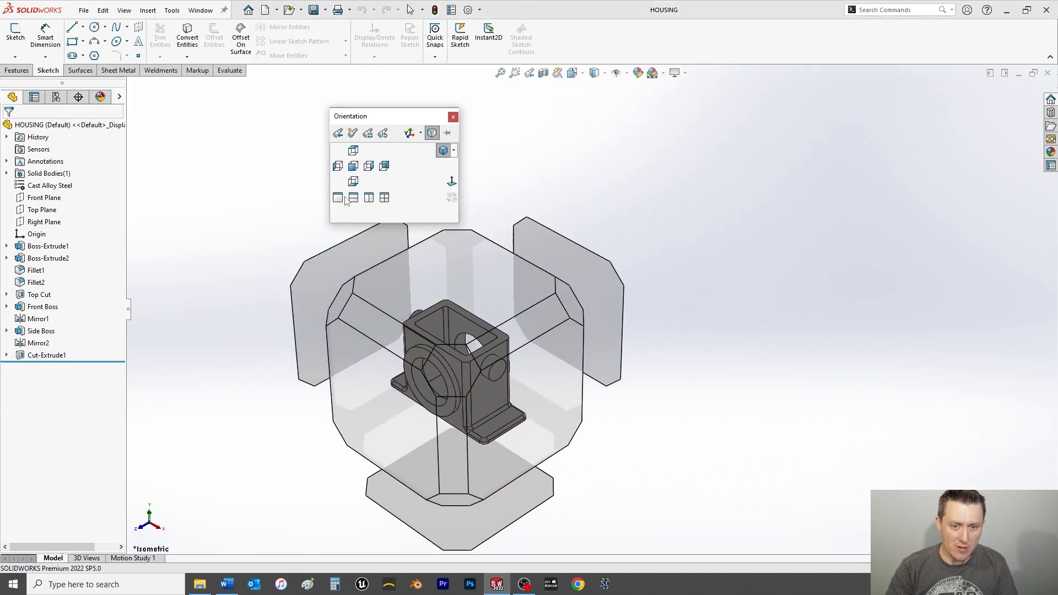
pyautogui.click(368, 167)
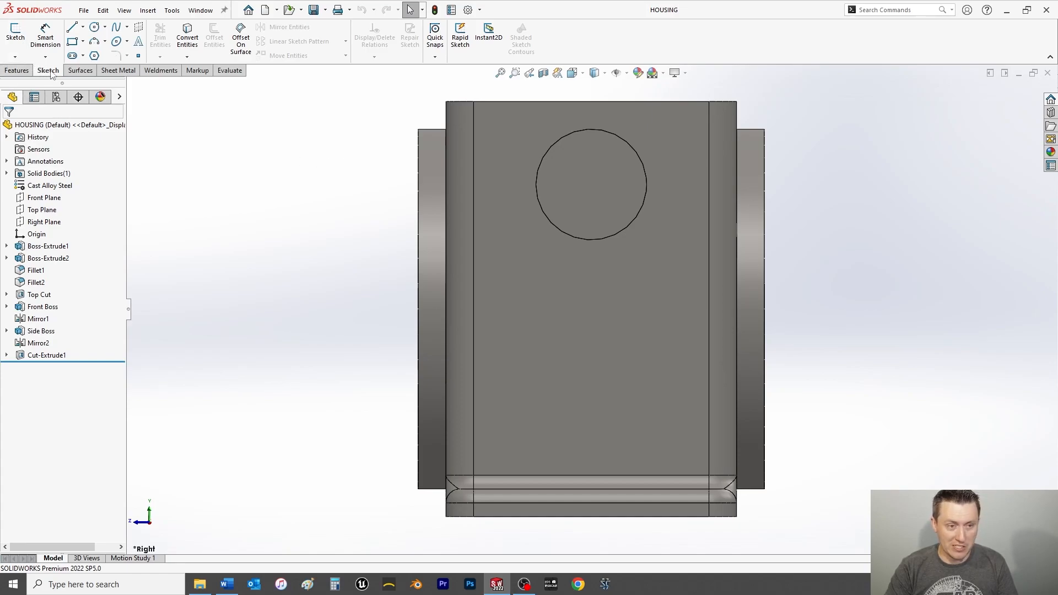
pyautogui.click(94, 27)
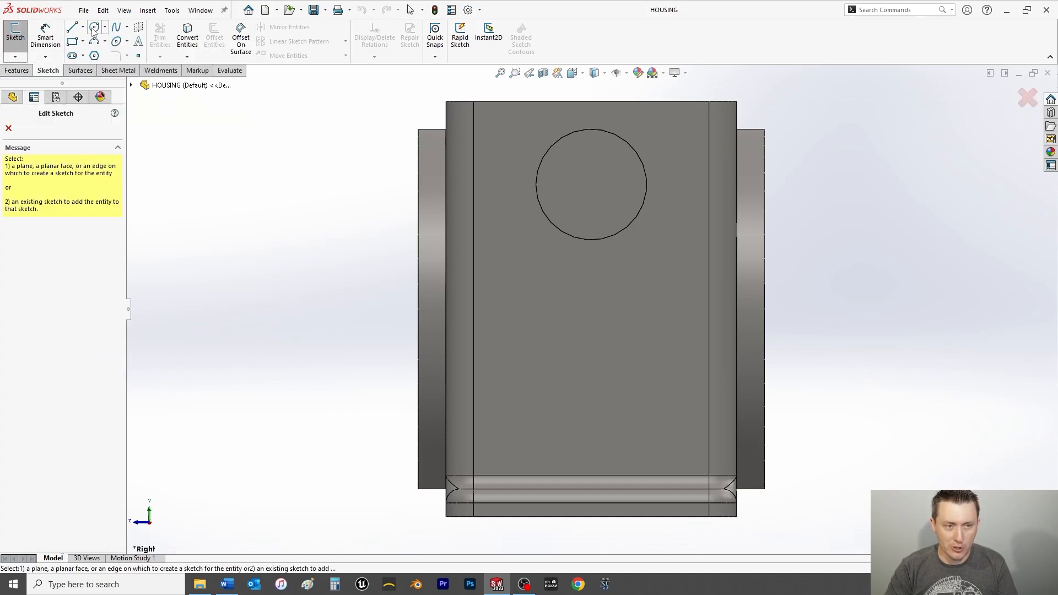
pyautogui.click(569, 172)
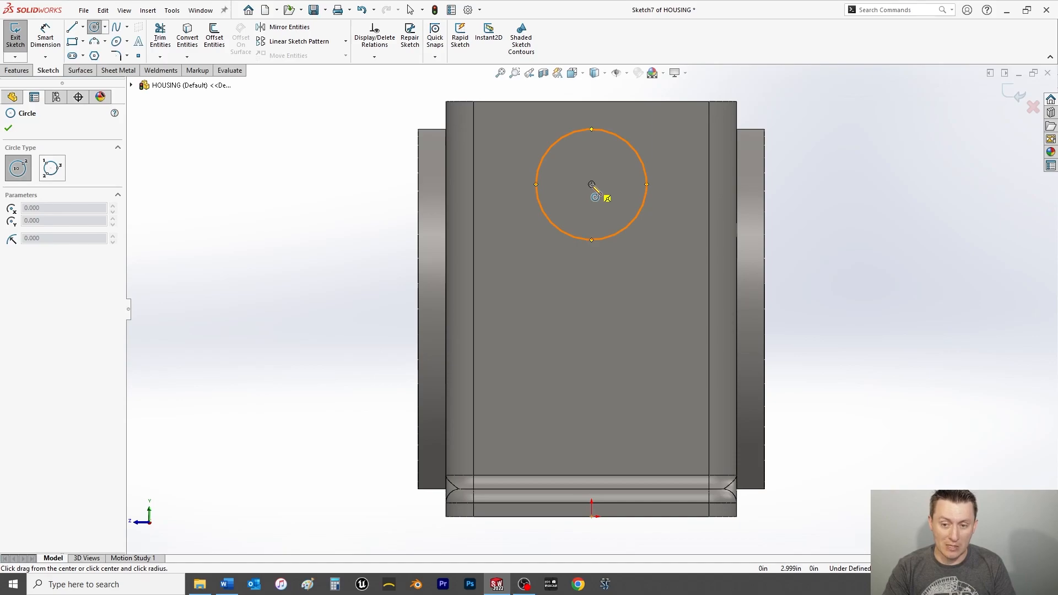
pyautogui.moveTo(592, 184); pyautogui.dragTo(609, 160)
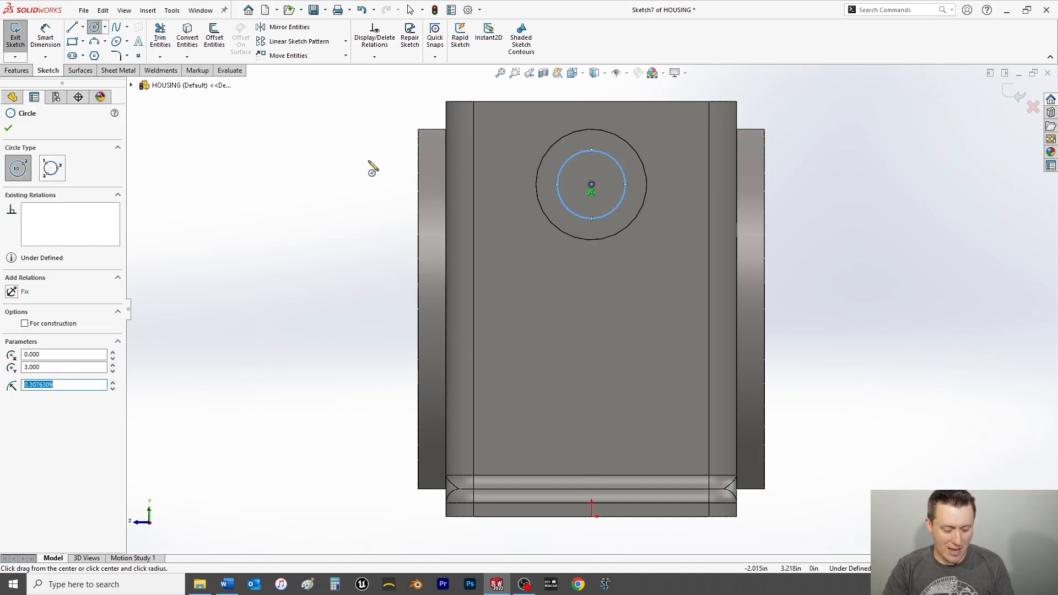
pyautogui.press('Escape')
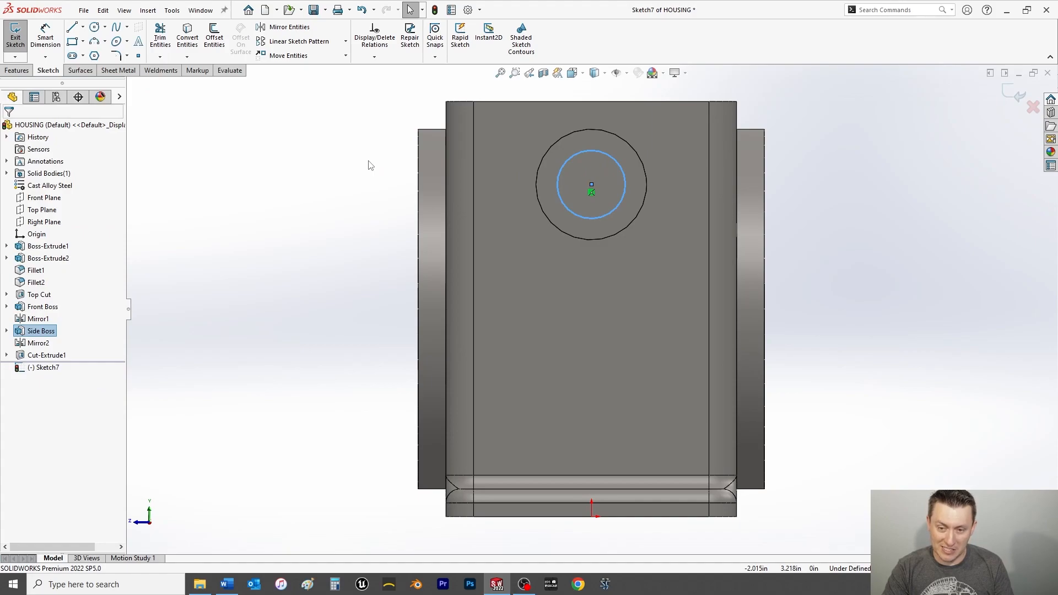
pyautogui.press('Escape')
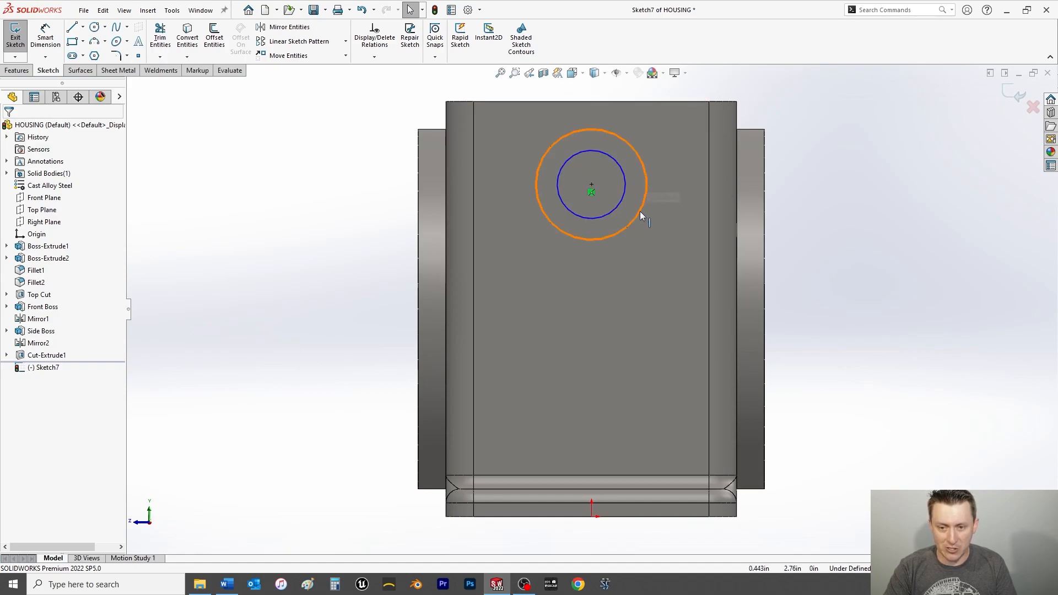
pyautogui.click(590, 192)
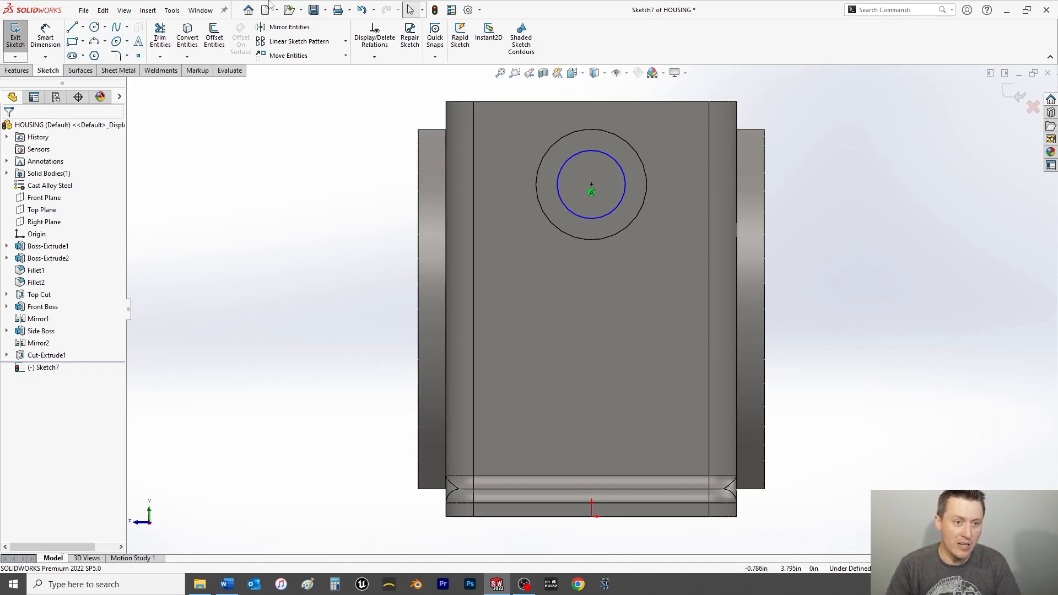
# Dimension the diameter of the circle on the side boss's end face and set it to 0.575 in
pyautogui.click(45, 34)
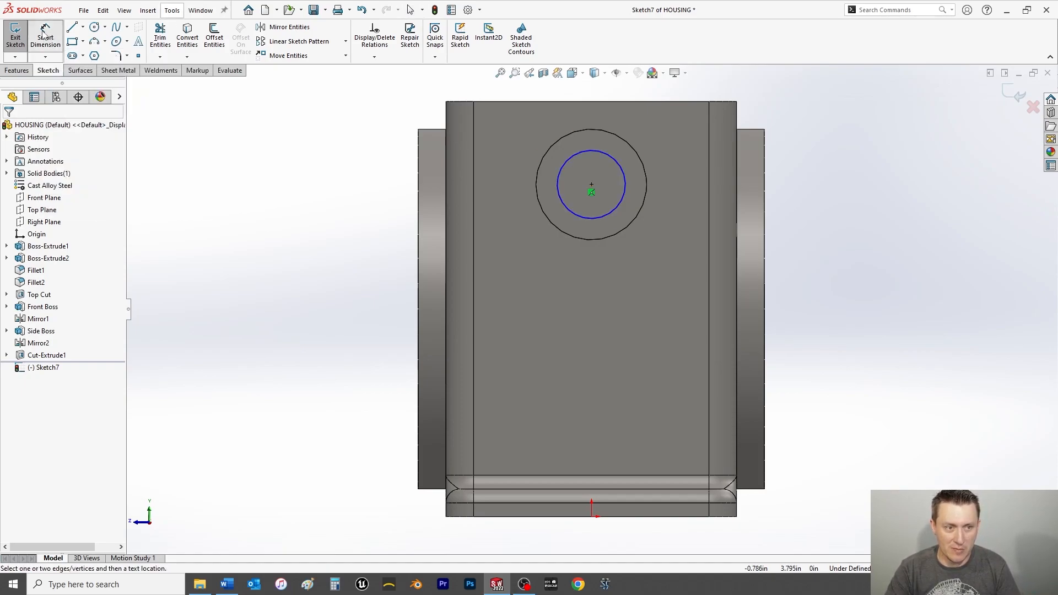
pyautogui.click(559, 199)
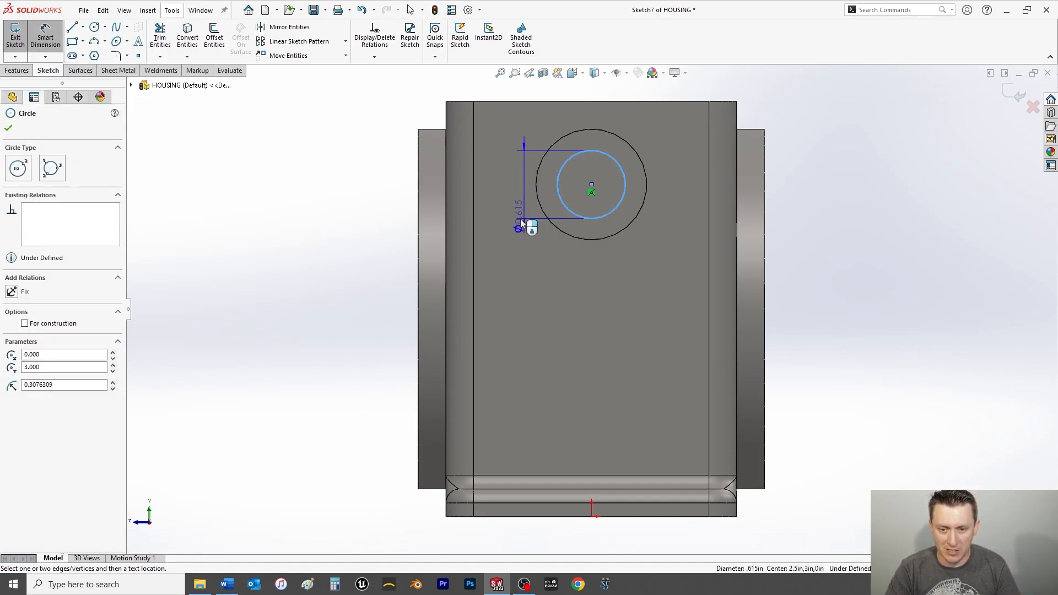
pyautogui.click(330, 300)
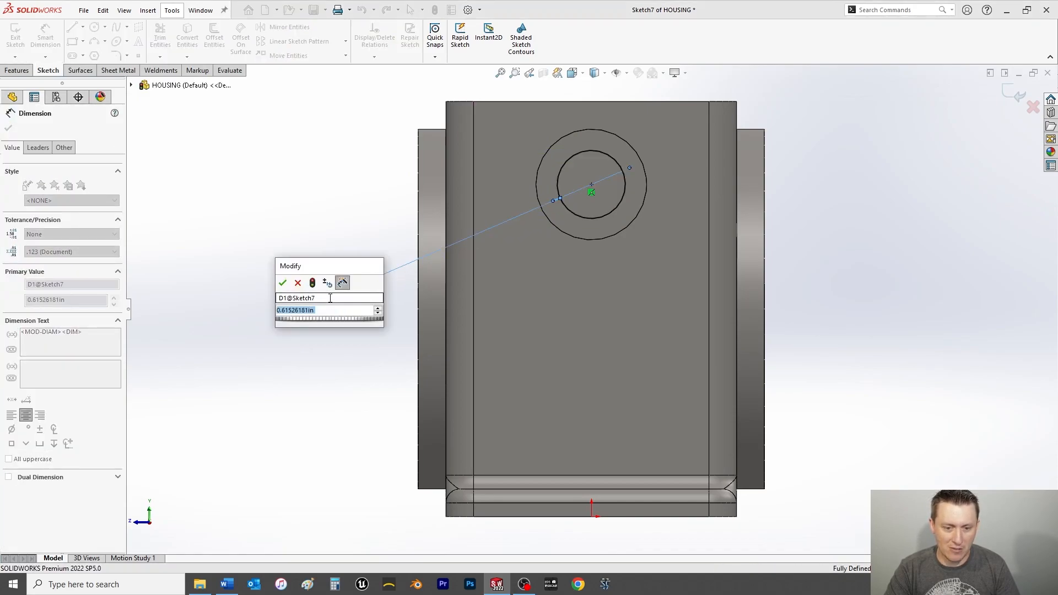
pyautogui.write('.')
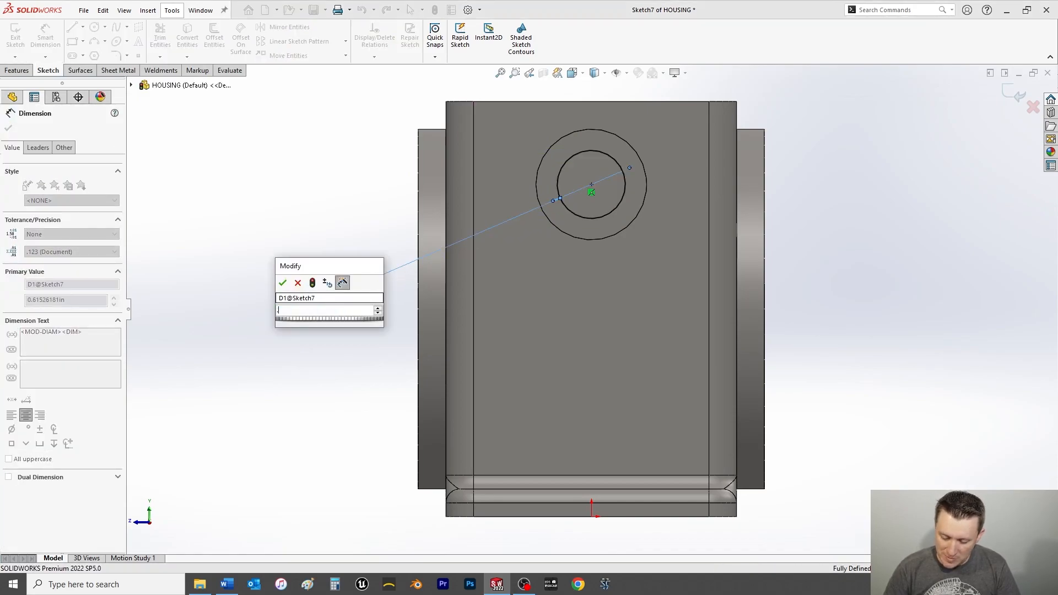
pyautogui.write('575')
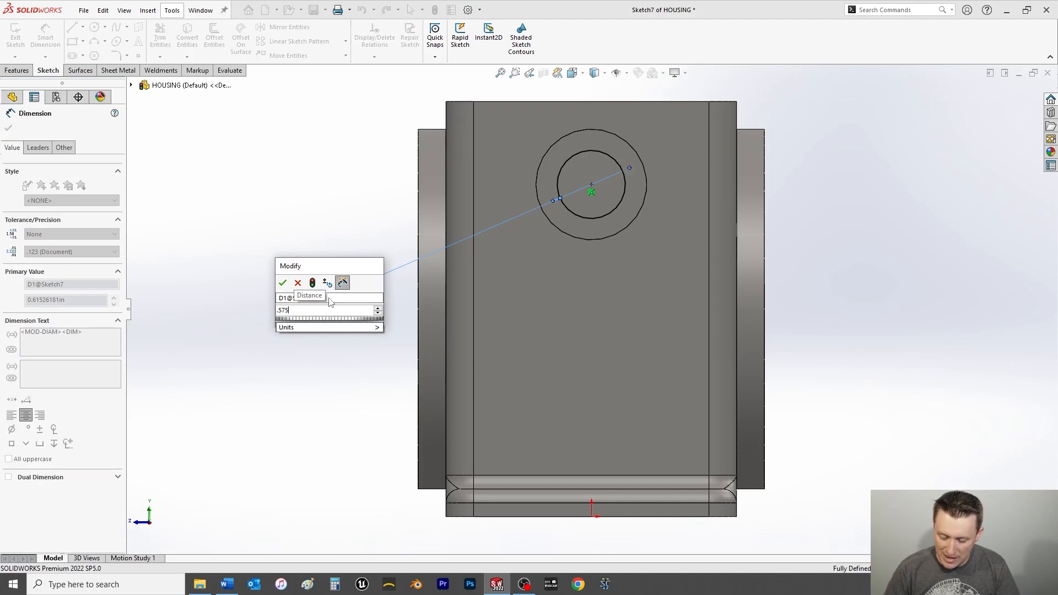
pyautogui.press('Return')
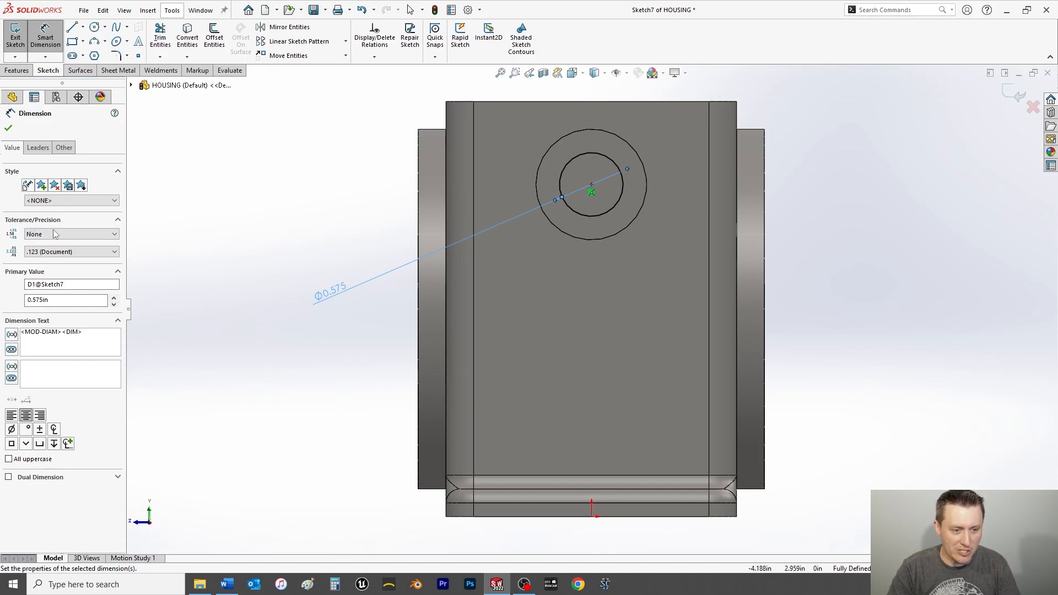
# Give the circle's diameter dimension a Bilateral tolerance with an upper deviation of +0.005 in
pyautogui.click(54, 236)
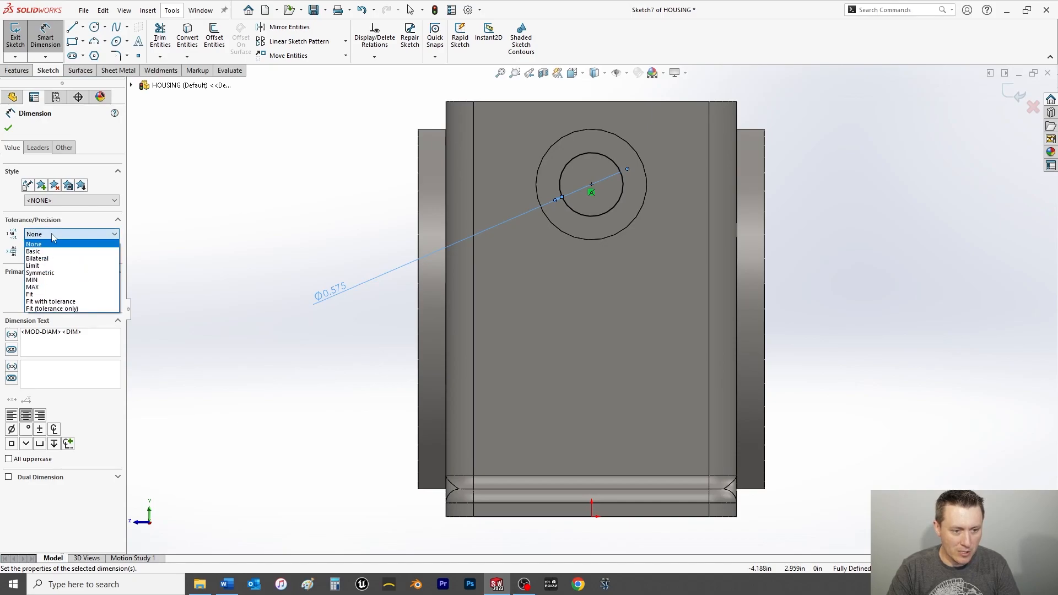
pyautogui.click(46, 259)
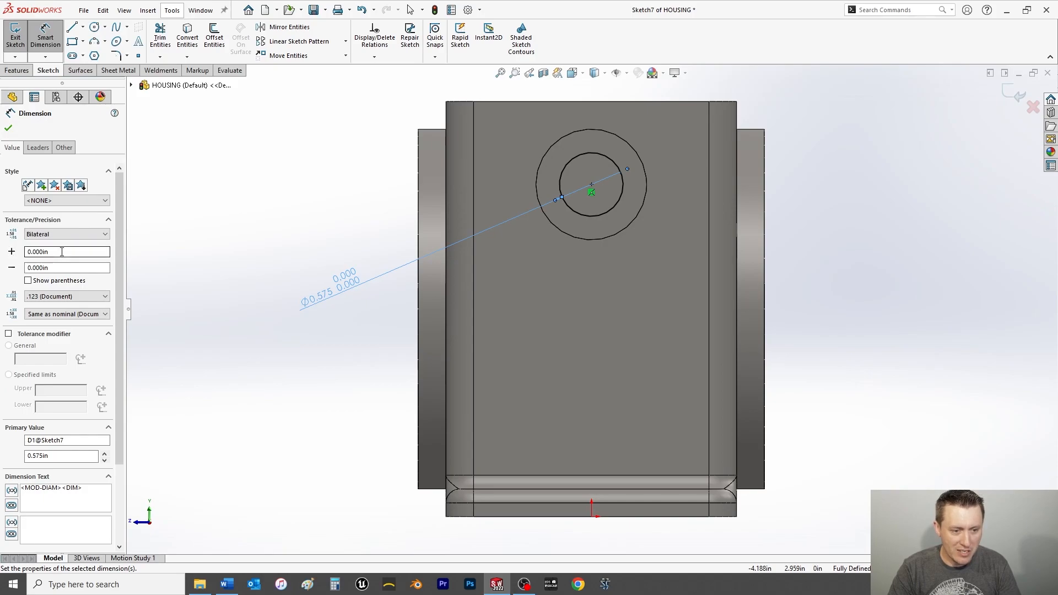
pyautogui.moveTo(61, 251); pyautogui.dragTo(5, 249)
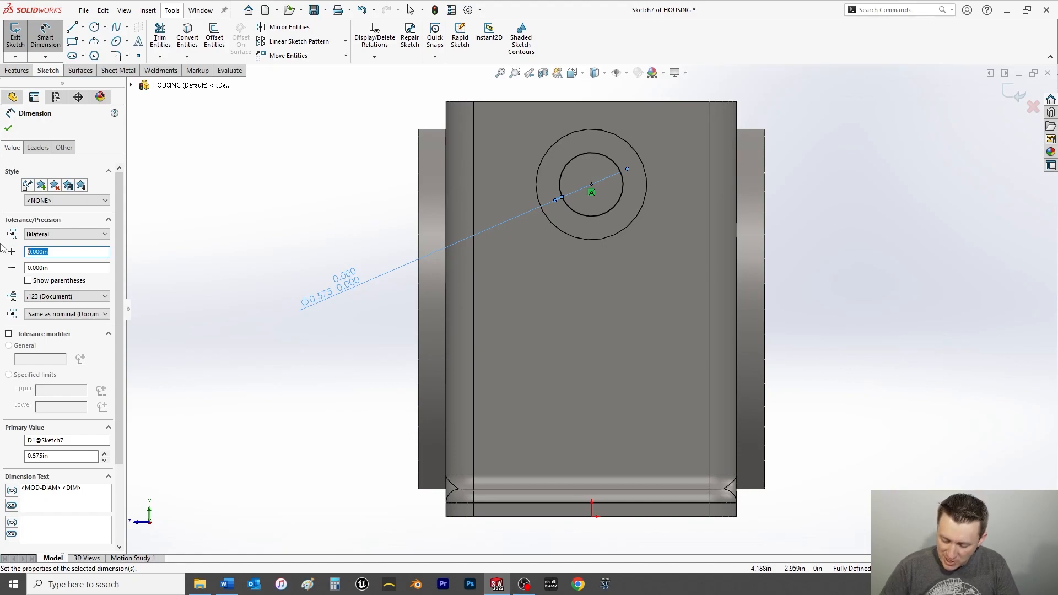
pyautogui.write('0')
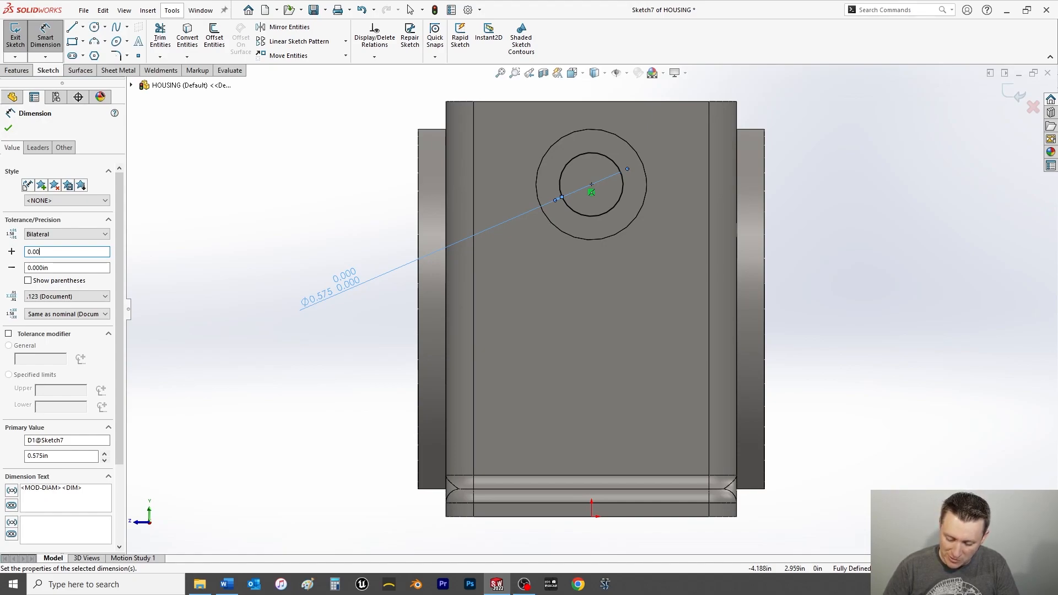
pyautogui.press('Return')
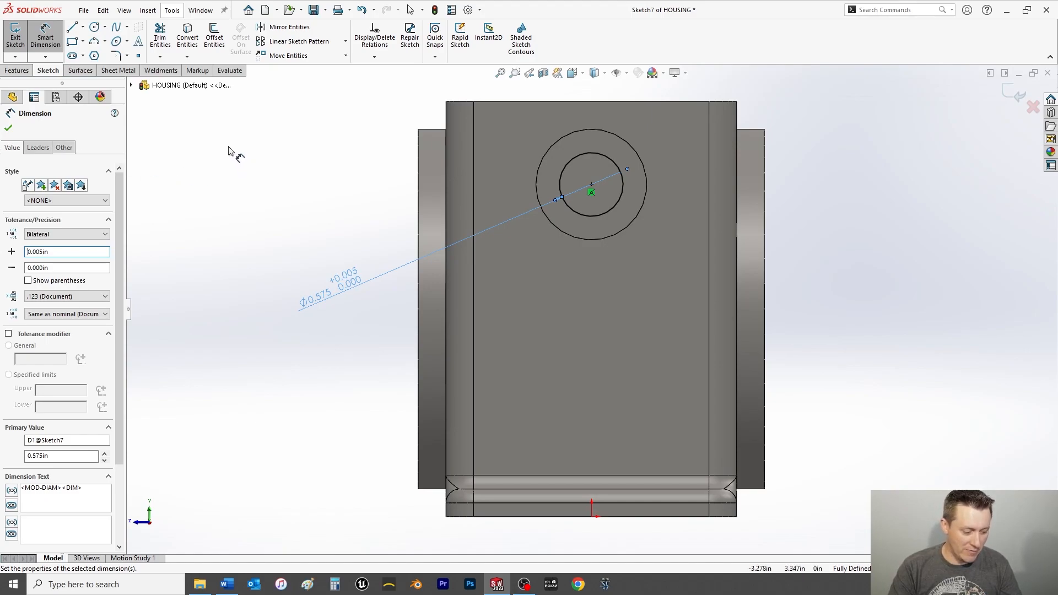
pyautogui.click(8, 130)
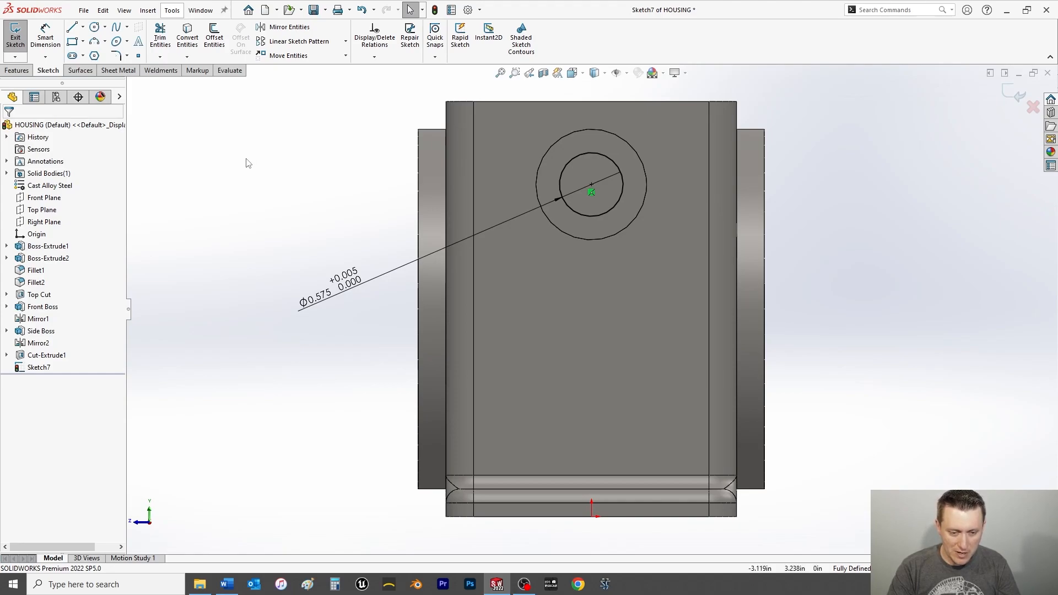
# Cut the circle through both side bosses with an Extruded Cut, using the Through All end condition
pyautogui.press('space')
pyautogui.click(442, 151)
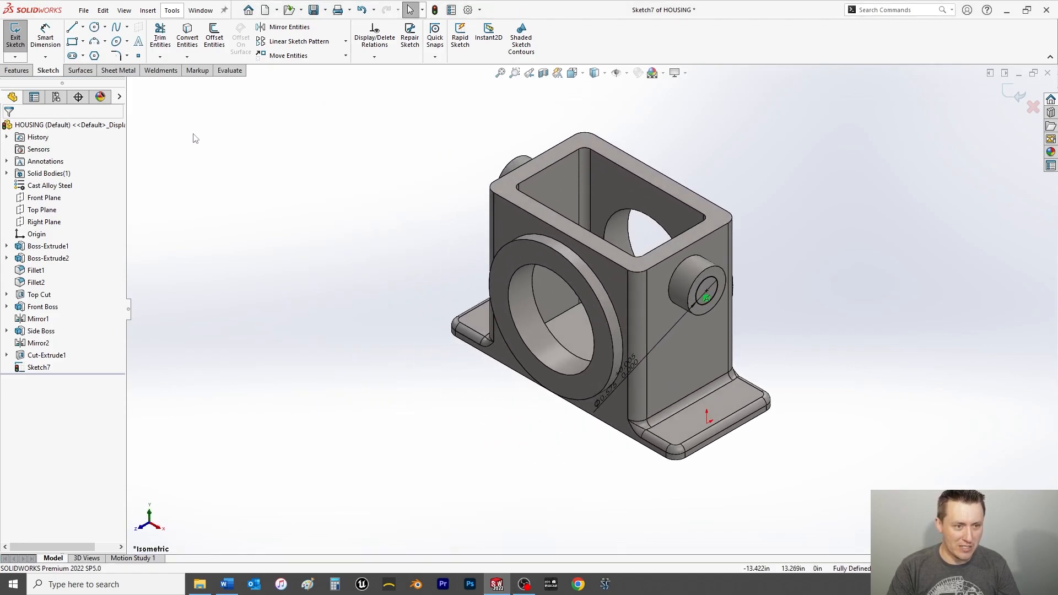
pyautogui.click(17, 71)
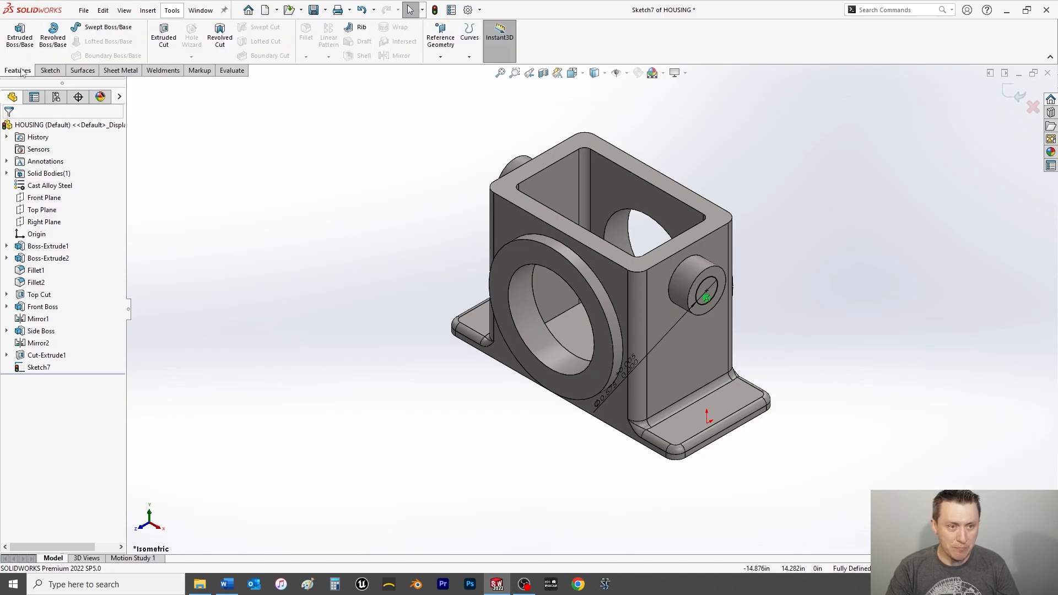
pyautogui.click(165, 43)
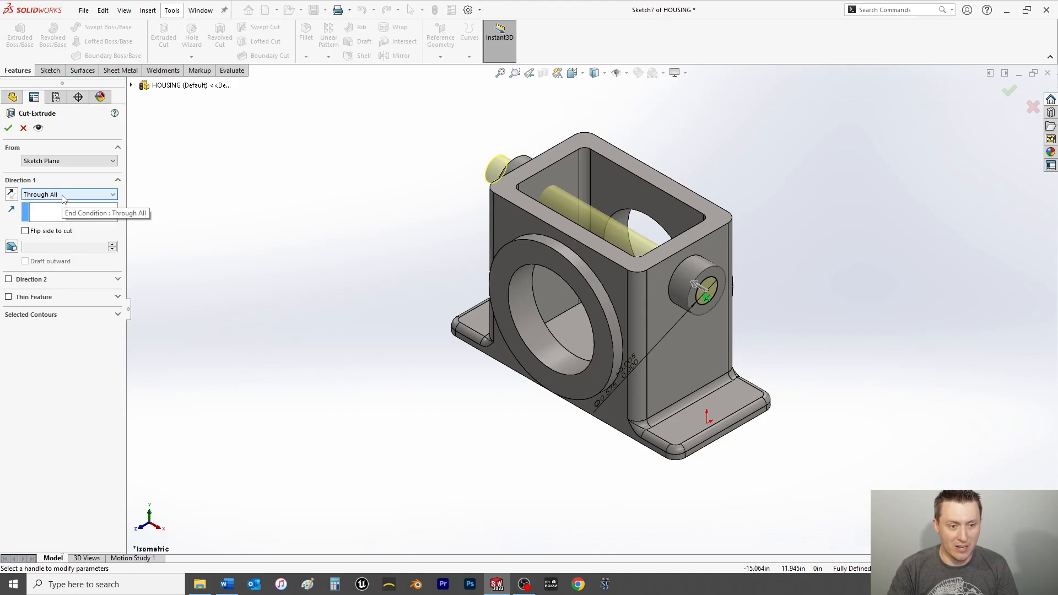
pyautogui.click(9, 129)
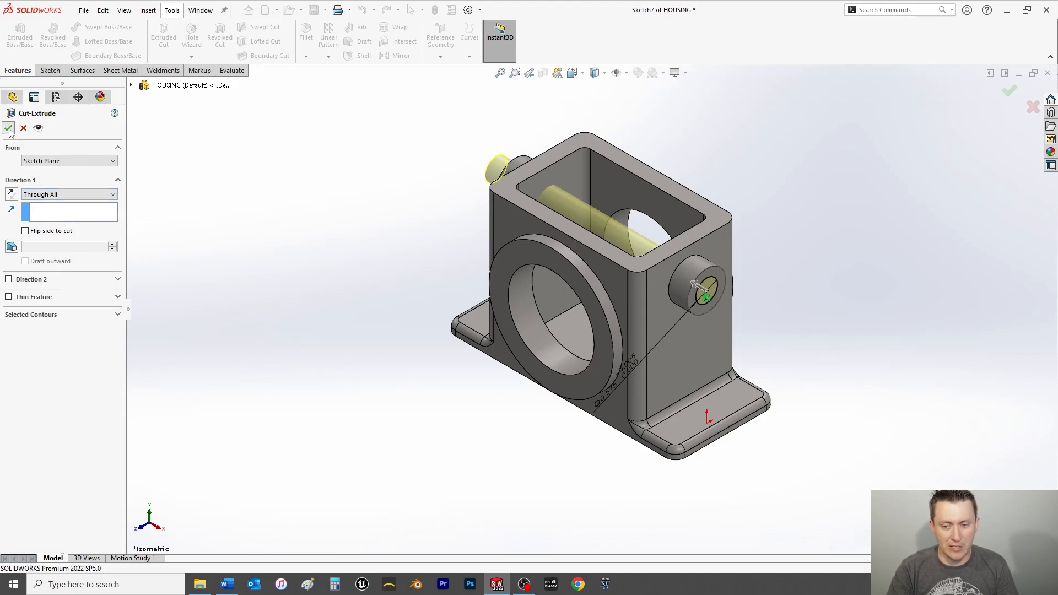
pyautogui.moveTo(870, 297); pyautogui.dragTo(669, 430, button='middle')
pyautogui.moveTo(676, 423); pyautogui.dragTo(661, 428, button='right')
pyautogui.moveTo(661, 427); pyautogui.dragTo(640, 425, button='middle')
pyautogui.moveTo(386, 395); pyautogui.dragTo(490, 302, button='middle')
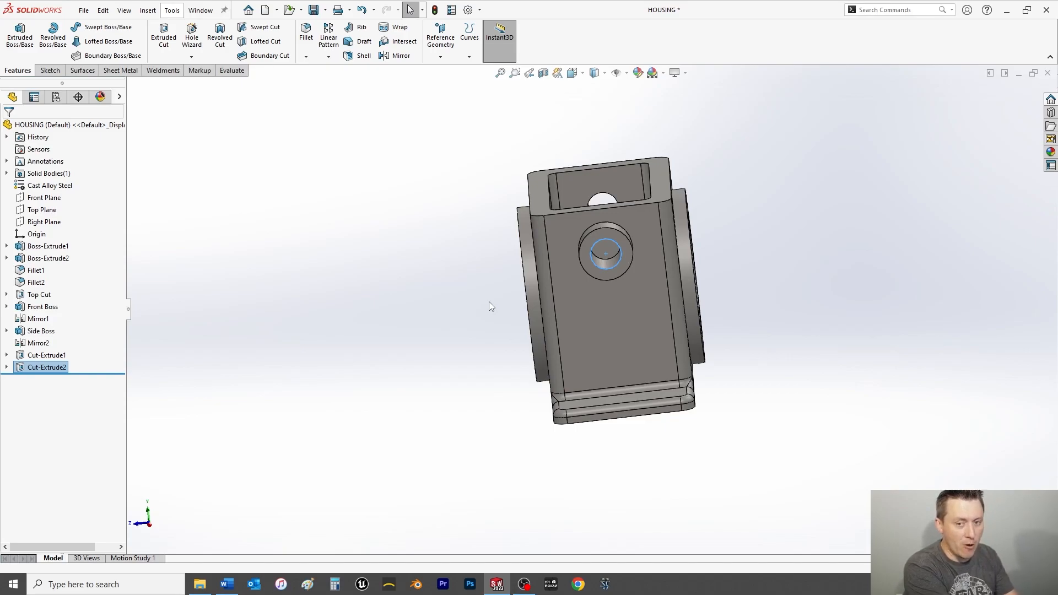
pyautogui.click(492, 51)
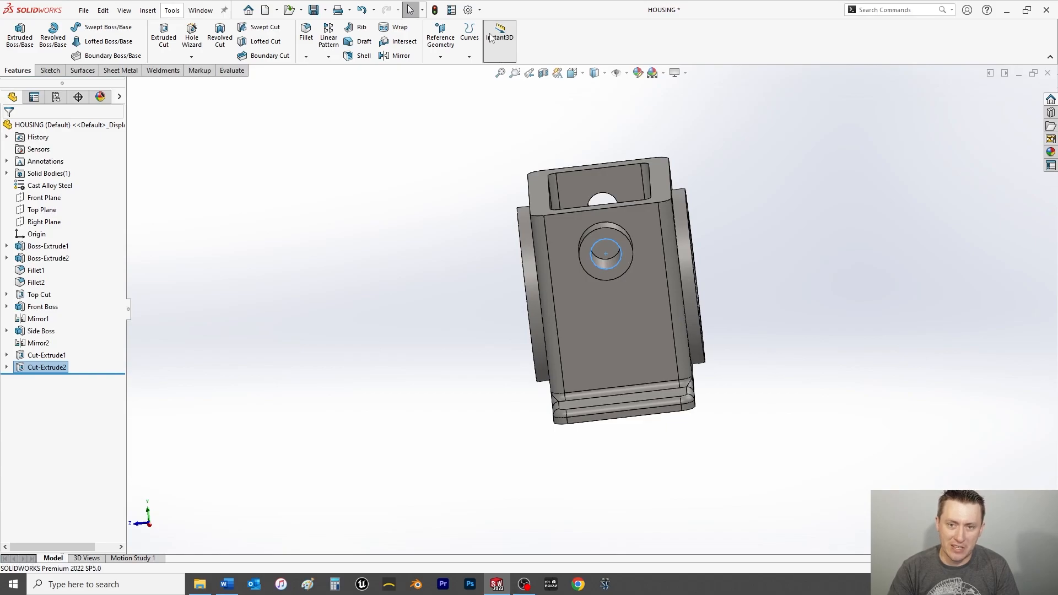